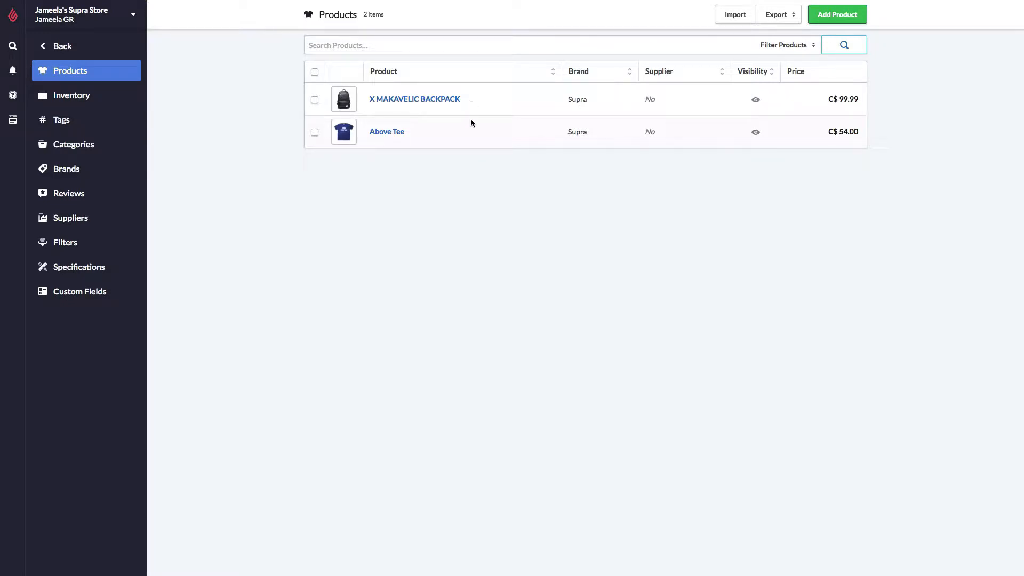
Step: Open the Above Tee product and inspect its visibility options, leaving it set to Always Visible
{"action": "left_click", "coordinate": [397, 136]}
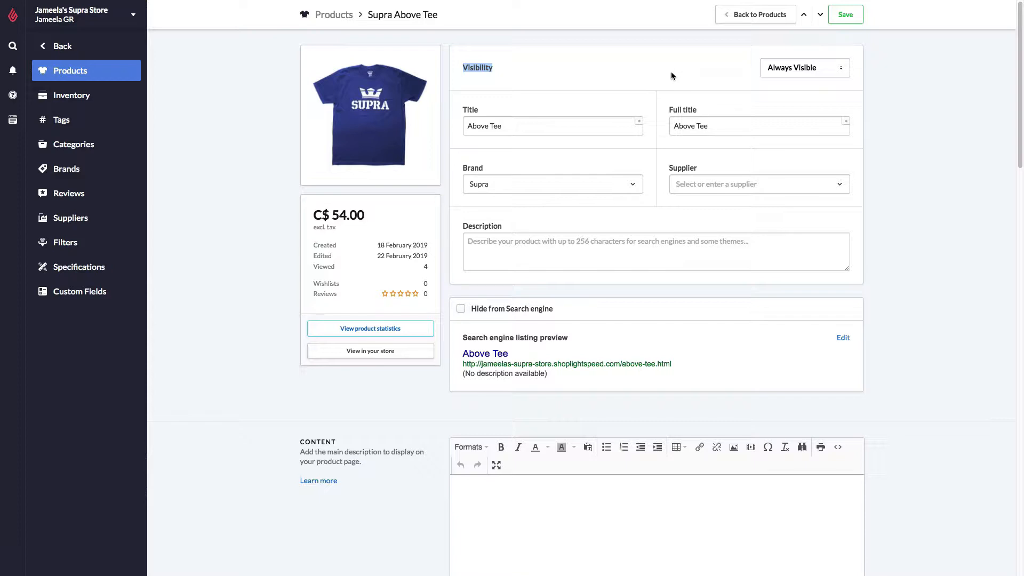
{"action": "left_click", "coordinate": [824, 73]}
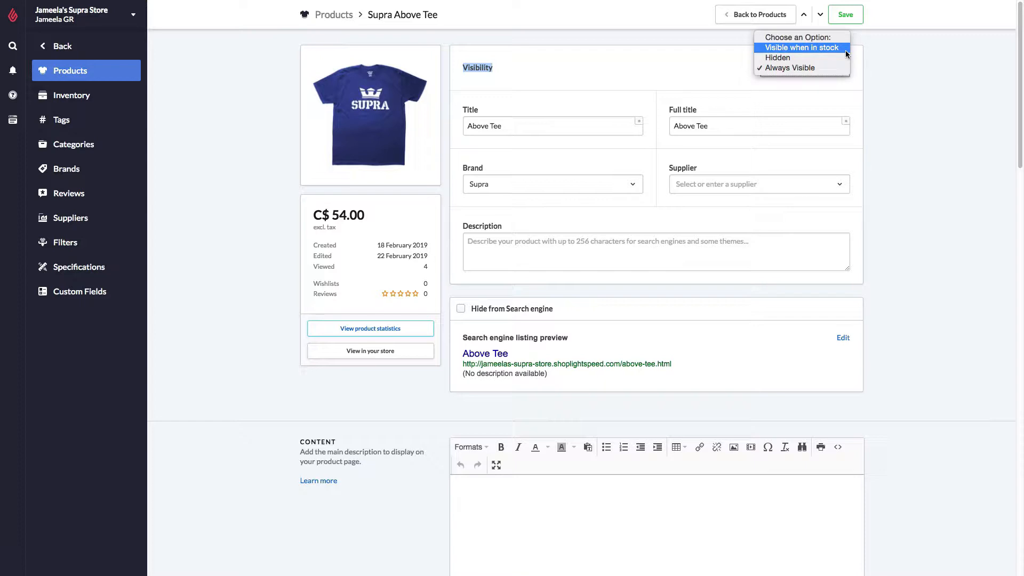
{"action": "left_click", "coordinate": [629, 97]}
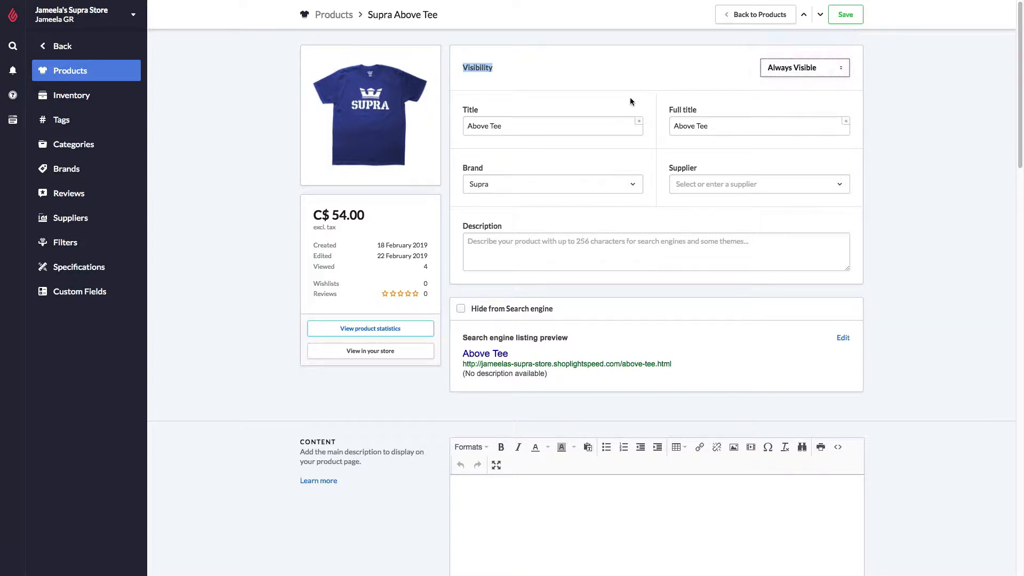
Step: Review the product's title, description and content fields, including the text format options, and its price and view summary
{"action": "left_click", "coordinate": [483, 117]}
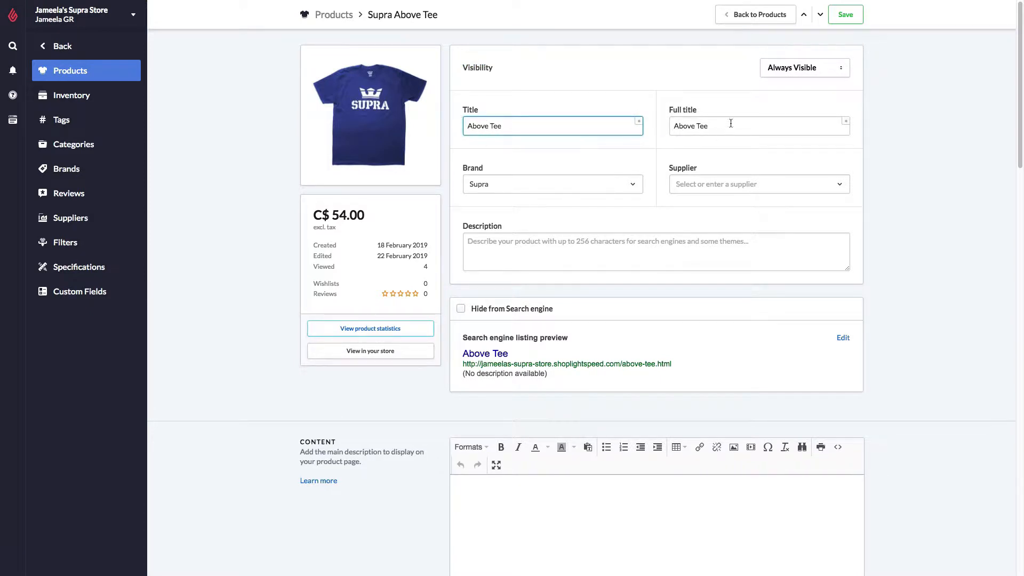
{"action": "left_click", "coordinate": [658, 130]}
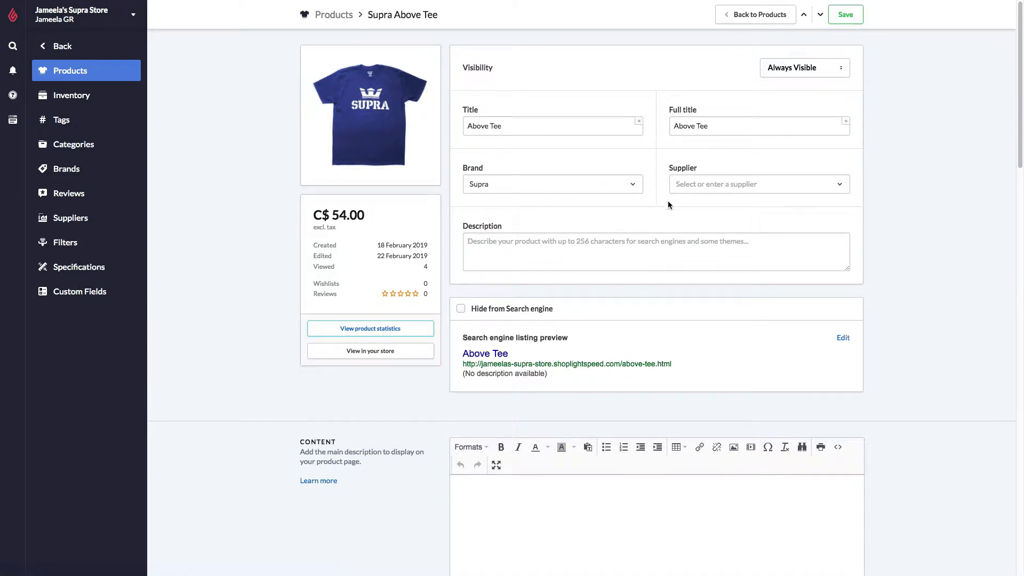
{"action": "scroll", "coordinate": [448, 207], "scroll_direction": "down", "scroll_amount": 1}
{"action": "scroll", "coordinate": [448, 209], "scroll_direction": "down", "scroll_amount": 1}
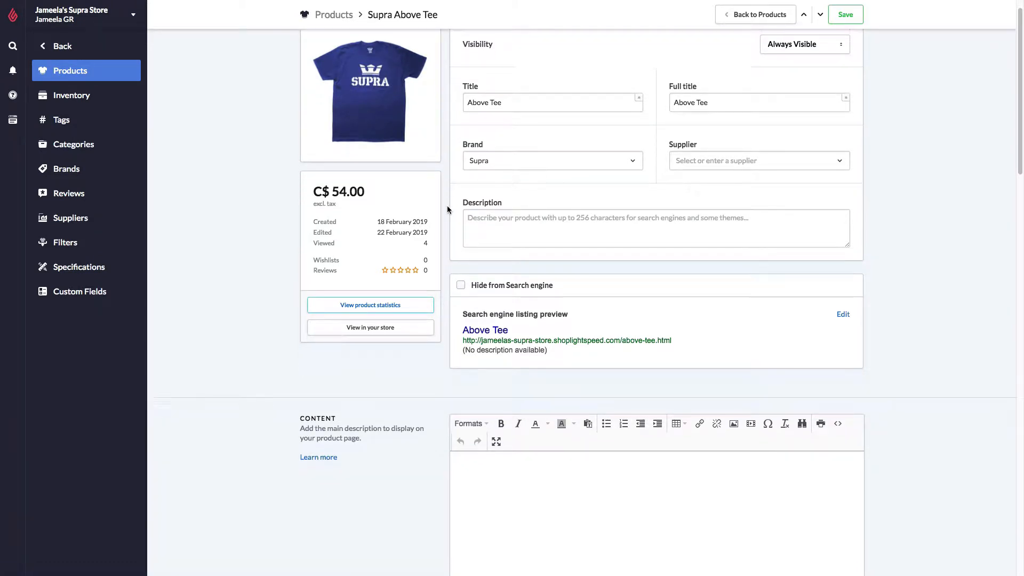
{"action": "left_click", "coordinate": [496, 213]}
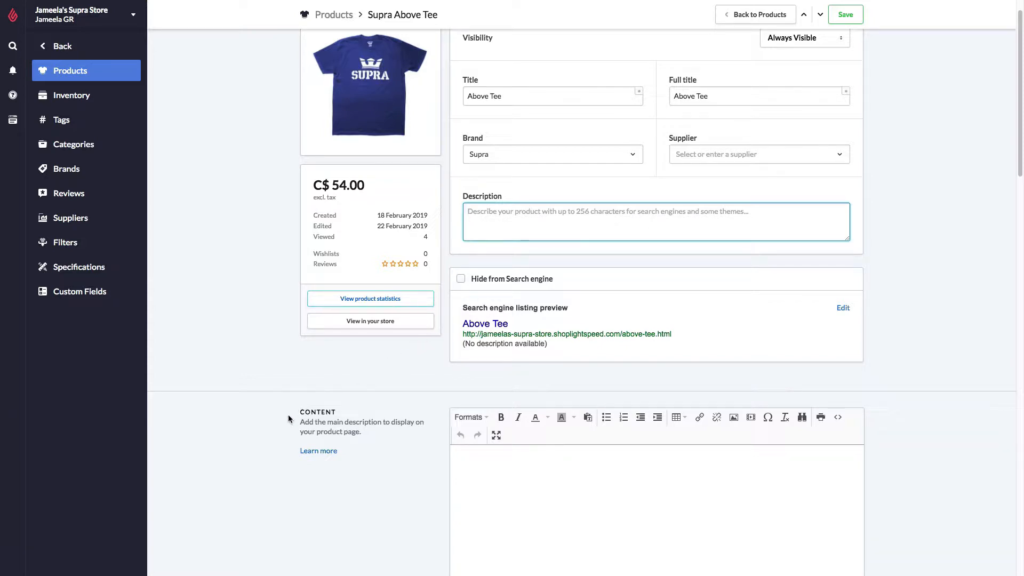
{"action": "left_click_drag", "start_coordinate": [288, 414], "coordinate": [339, 408]}
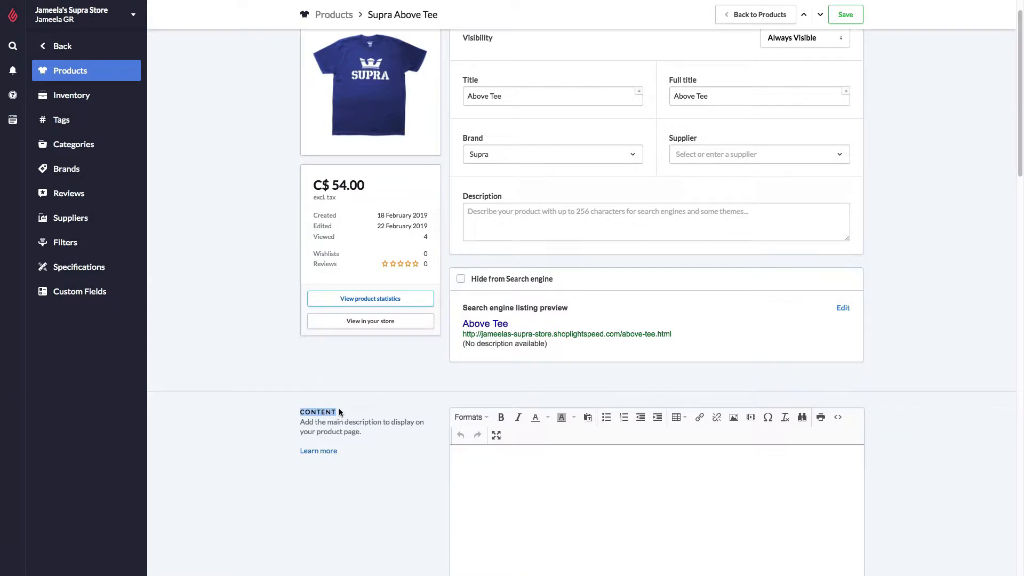
{"action": "scroll", "coordinate": [513, 467], "scroll_direction": "down", "scroll_amount": 1}
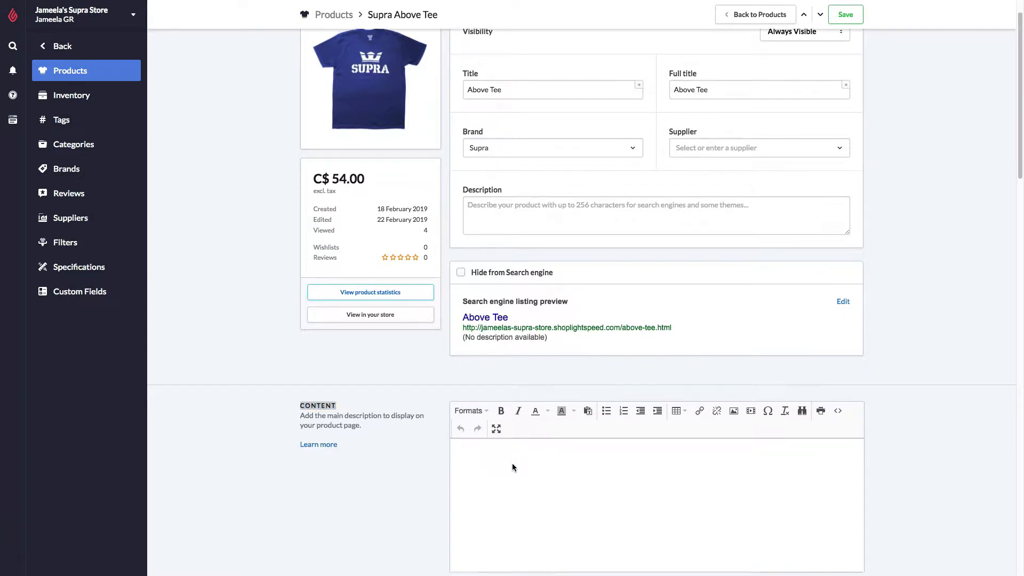
{"action": "scroll", "coordinate": [512, 465], "scroll_direction": "down", "scroll_amount": 1}
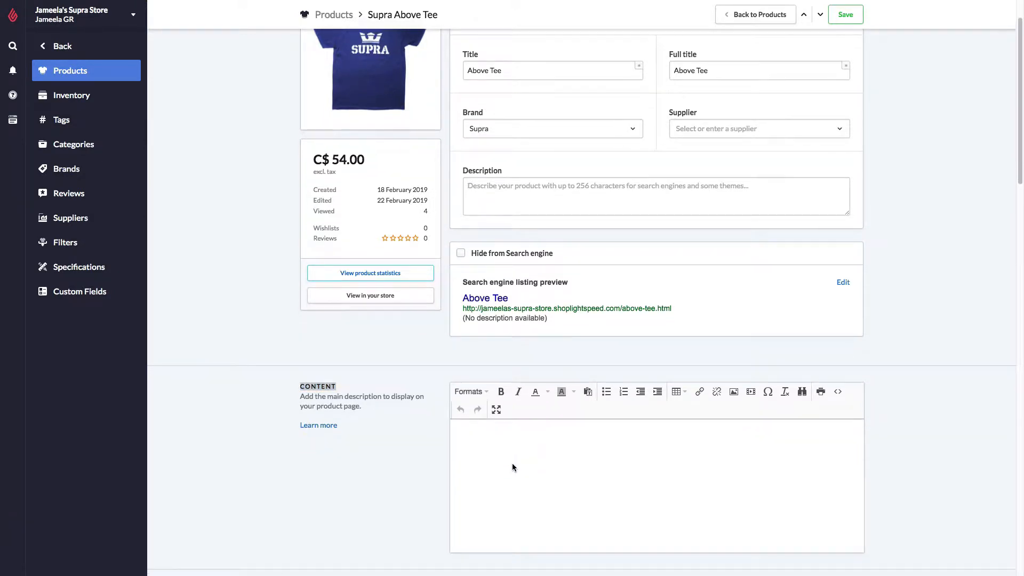
{"action": "left_click", "coordinate": [500, 422]}
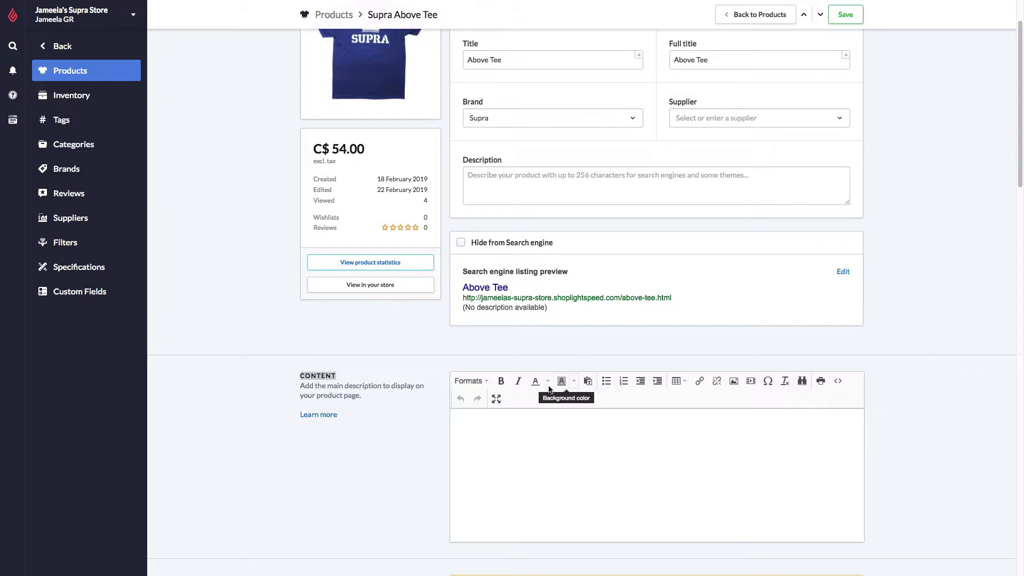
{"action": "mouse_move", "coordinate": [484, 402]}
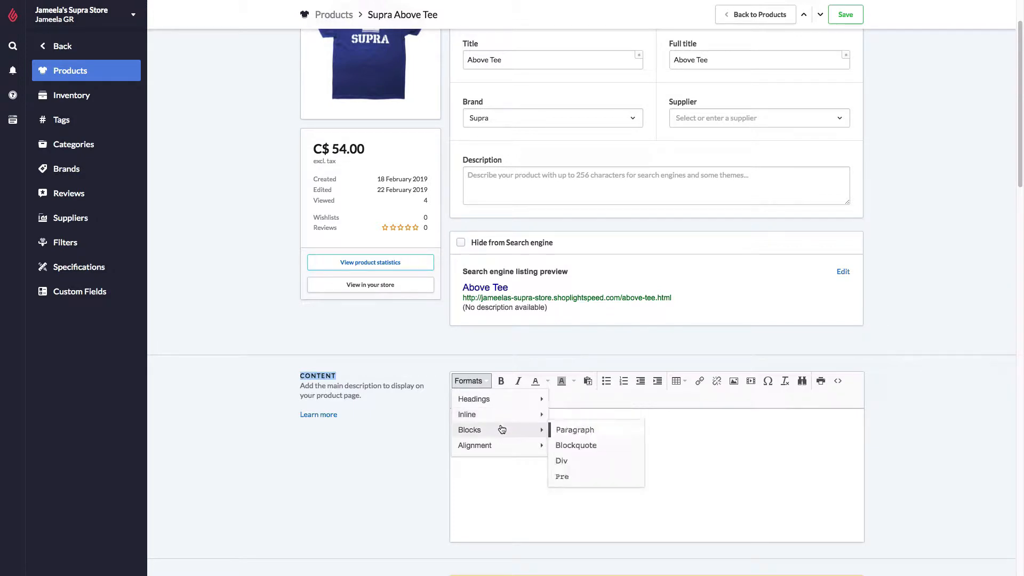
{"action": "left_click", "coordinate": [676, 421]}
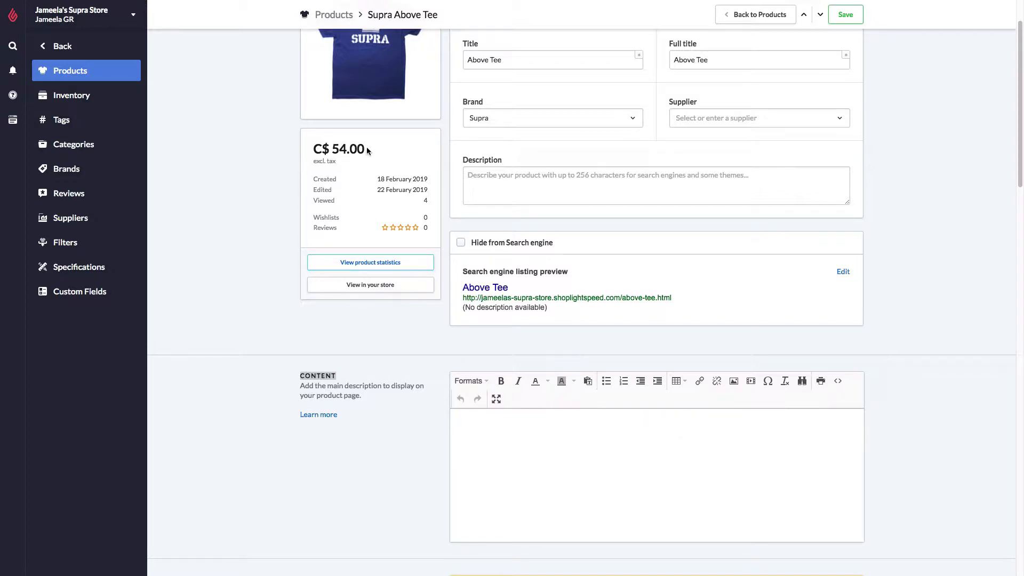
{"action": "left_click_drag", "start_coordinate": [368, 150], "coordinate": [312, 153]}
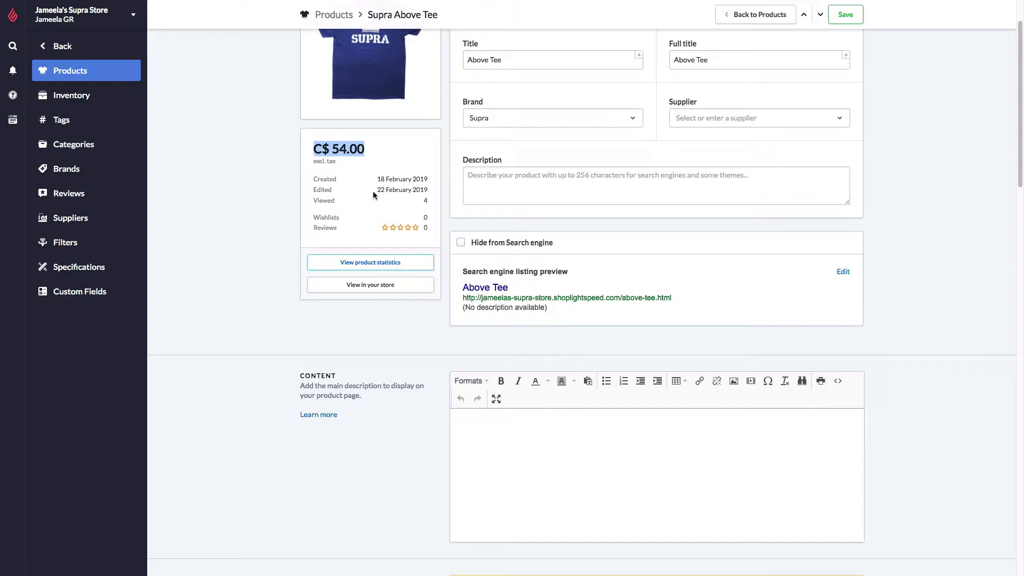
{"action": "left_click", "coordinate": [432, 201]}
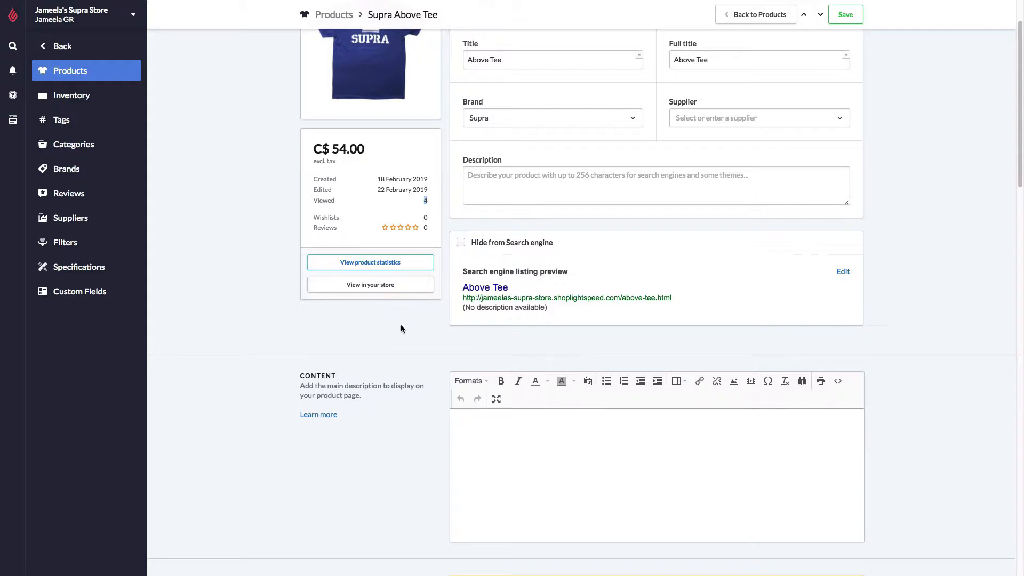
Step: Set the green shirt as the featured image of the Color: Green, Size: Large variant and save it
{"action": "scroll", "coordinate": [413, 361], "scroll_direction": "down", "scroll_amount": 5}
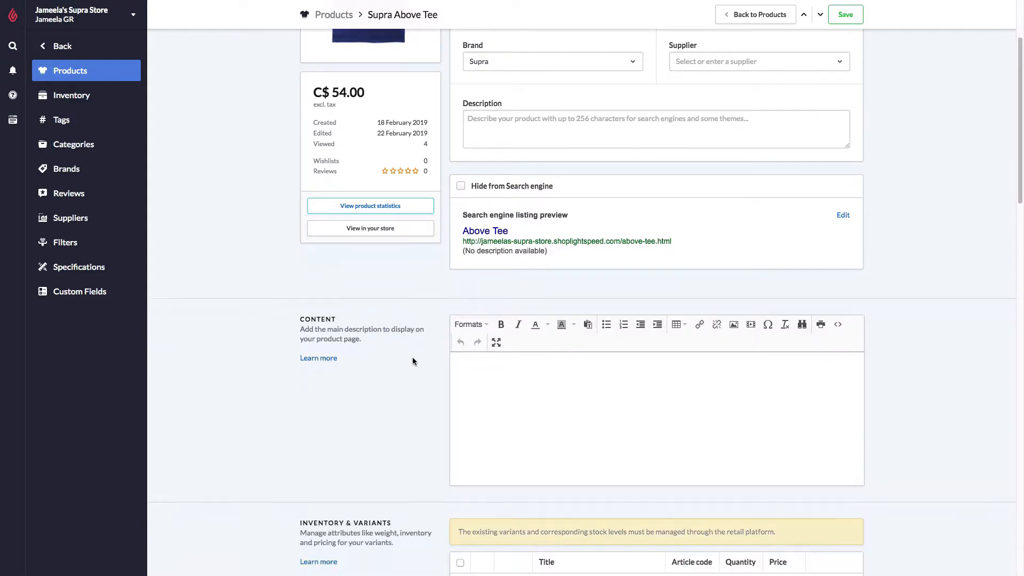
{"action": "scroll", "coordinate": [413, 361], "scroll_direction": "down", "scroll_amount": 5}
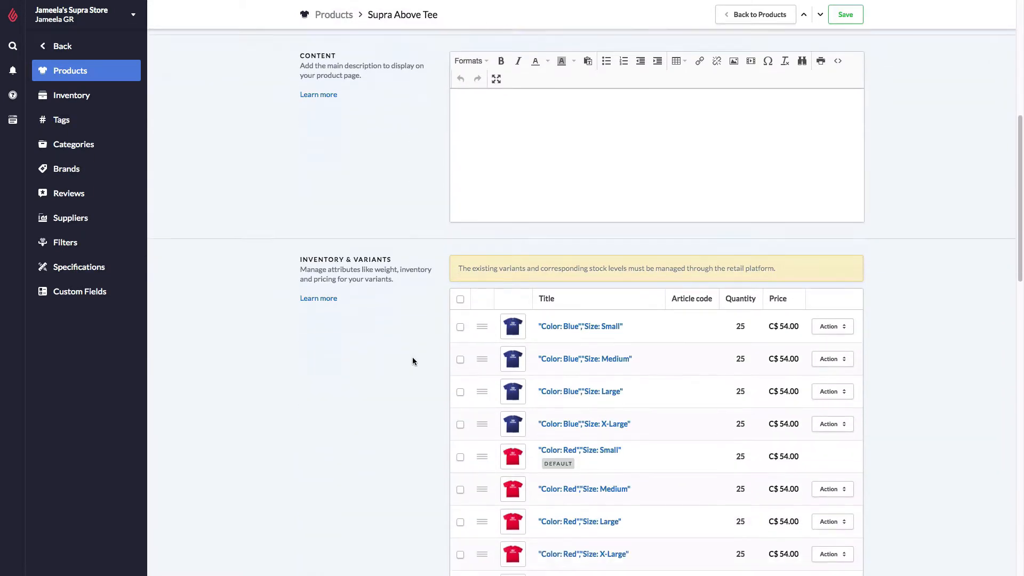
{"action": "scroll", "coordinate": [413, 361], "scroll_direction": "down", "scroll_amount": 2}
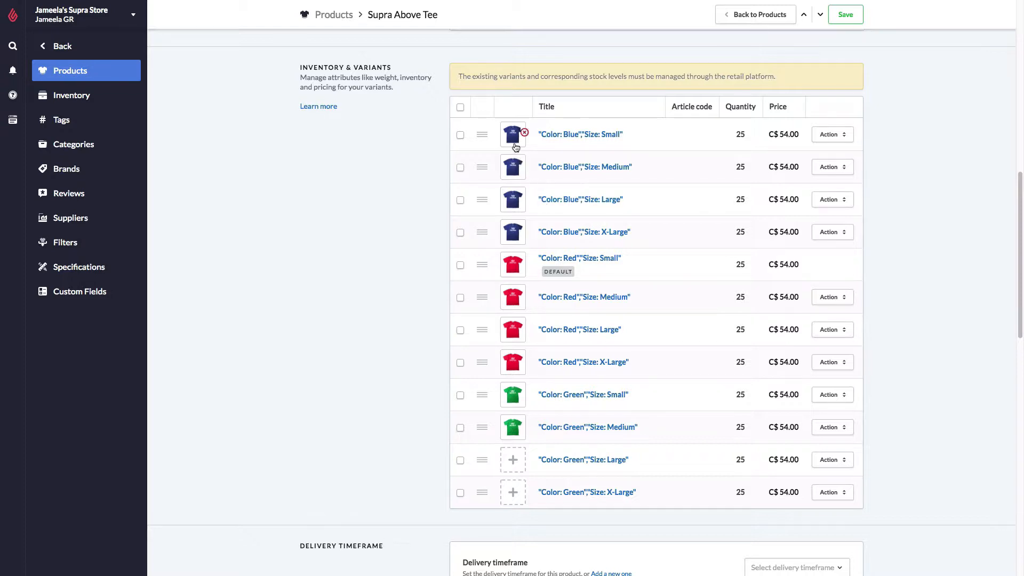
{"action": "mouse_move", "coordinate": [516, 193]}
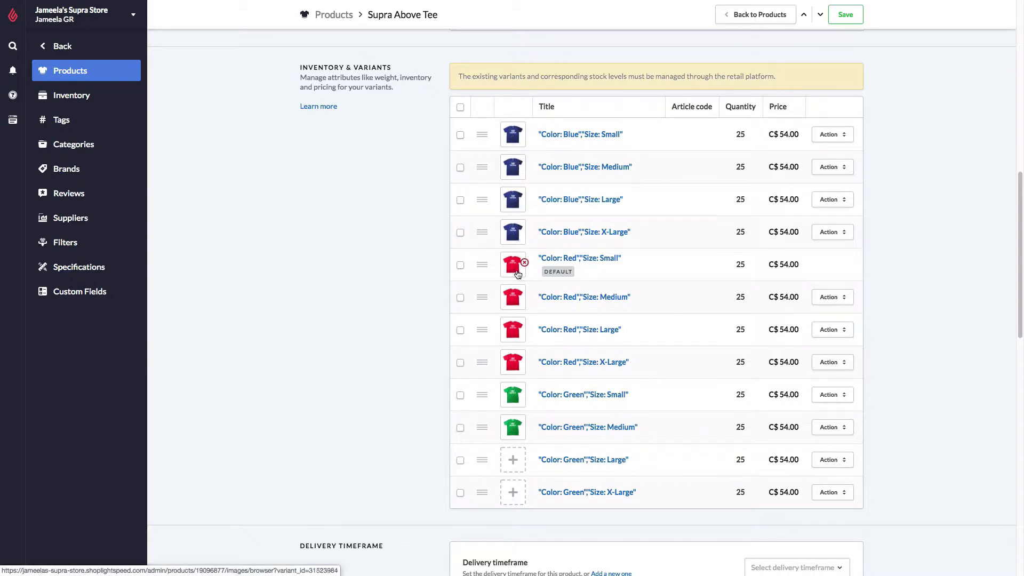
{"action": "mouse_move", "coordinate": [516, 330]}
{"action": "scroll", "coordinate": [506, 339], "scroll_direction": "down", "scroll_amount": 1}
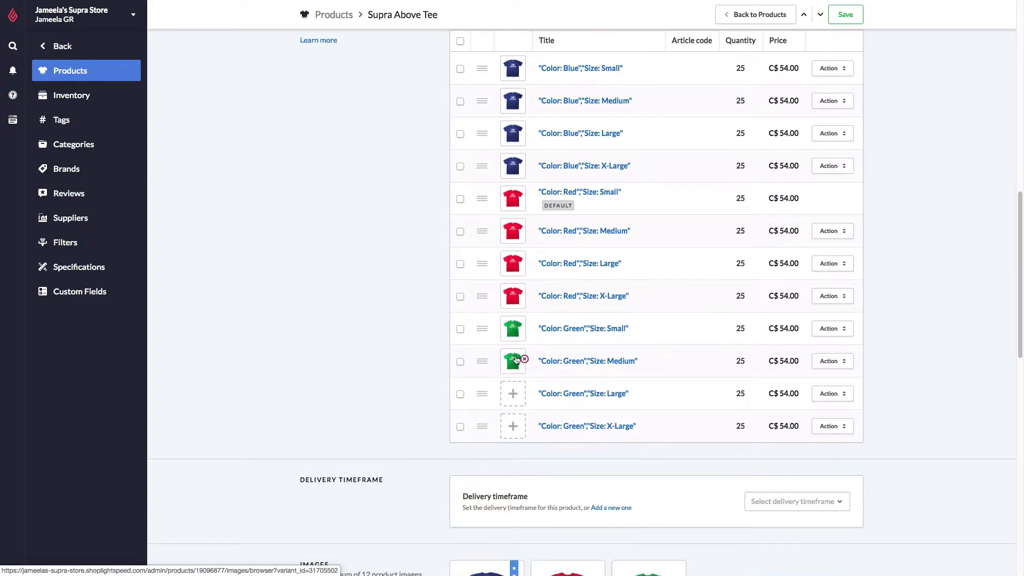
{"action": "left_click", "coordinate": [513, 398]}
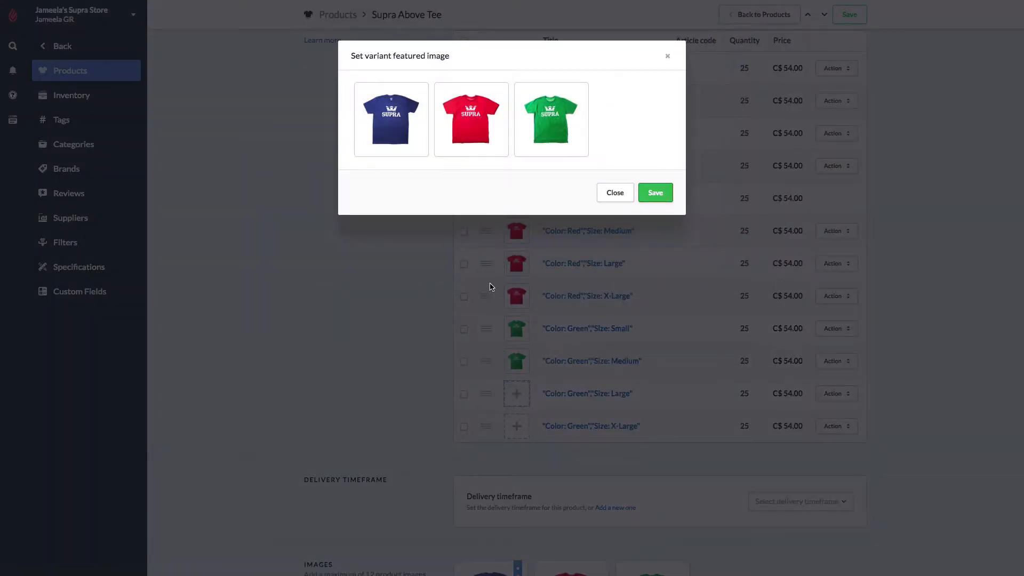
{"action": "left_click", "coordinate": [558, 149]}
{"action": "left_click", "coordinate": [645, 194]}
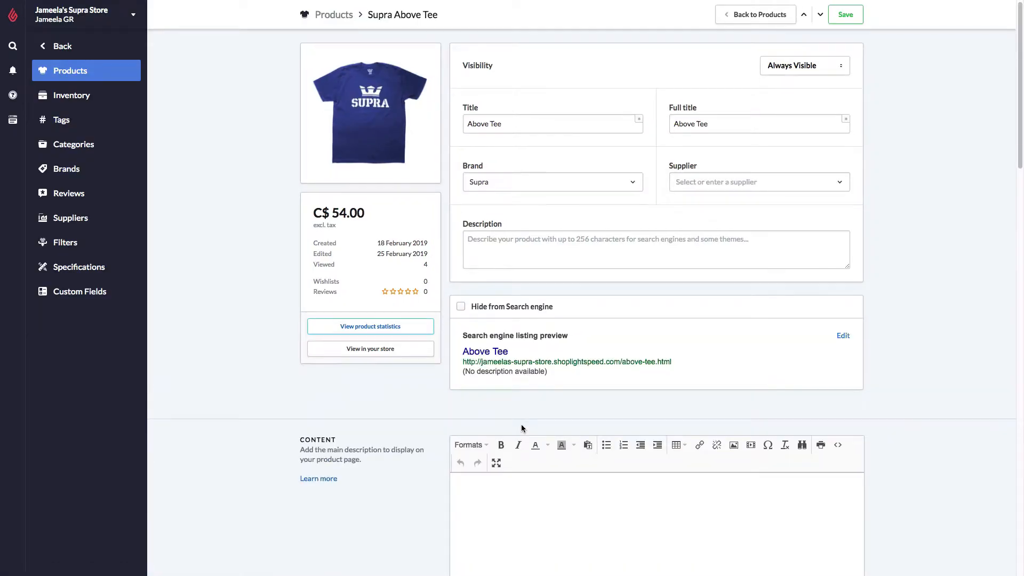
Step: Assign the green shirt as the featured image of the Color: Green, Size: X-Large variant and save it
{"action": "scroll", "coordinate": [521, 424], "scroll_direction": "down", "scroll_amount": 5}
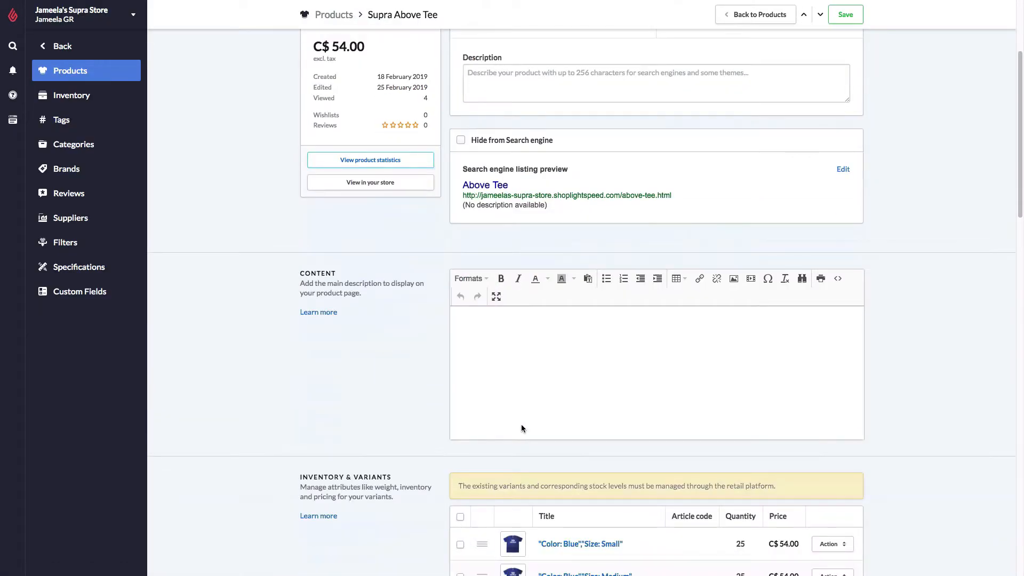
{"action": "scroll", "coordinate": [523, 429], "scroll_direction": "down", "scroll_amount": 5}
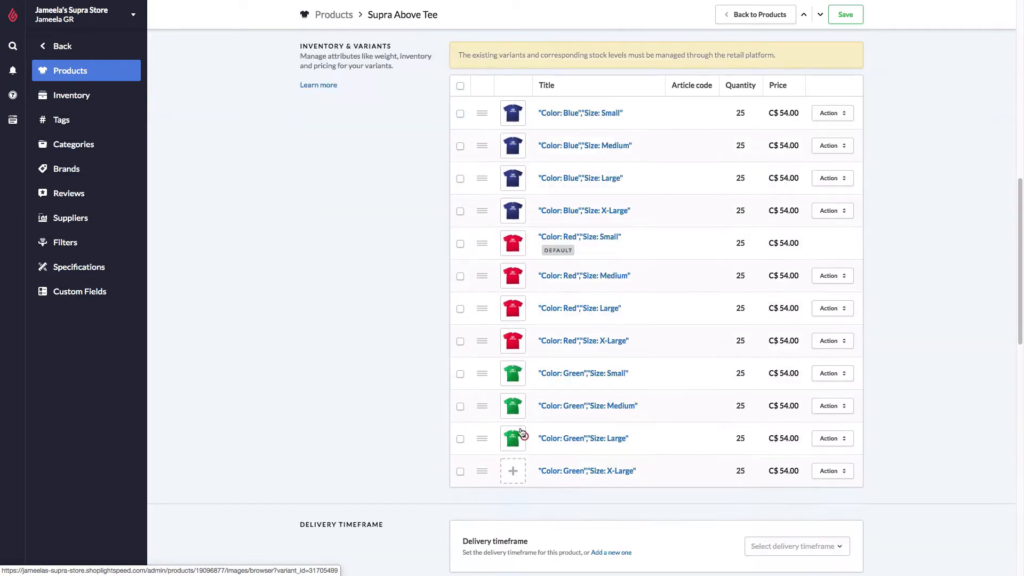
{"action": "left_click", "coordinate": [513, 471]}
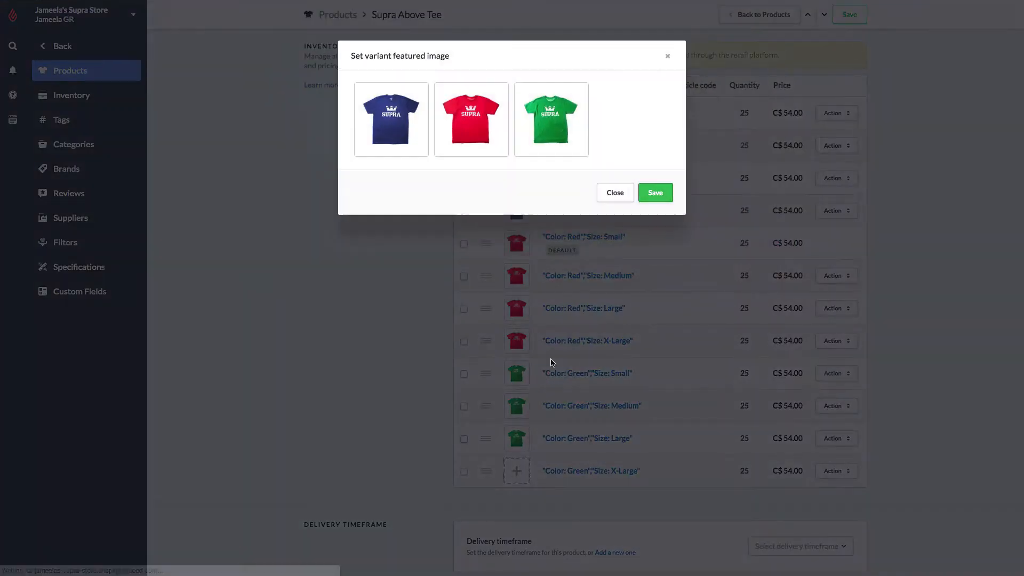
{"action": "left_click", "coordinate": [569, 155]}
{"action": "left_click", "coordinate": [643, 193]}
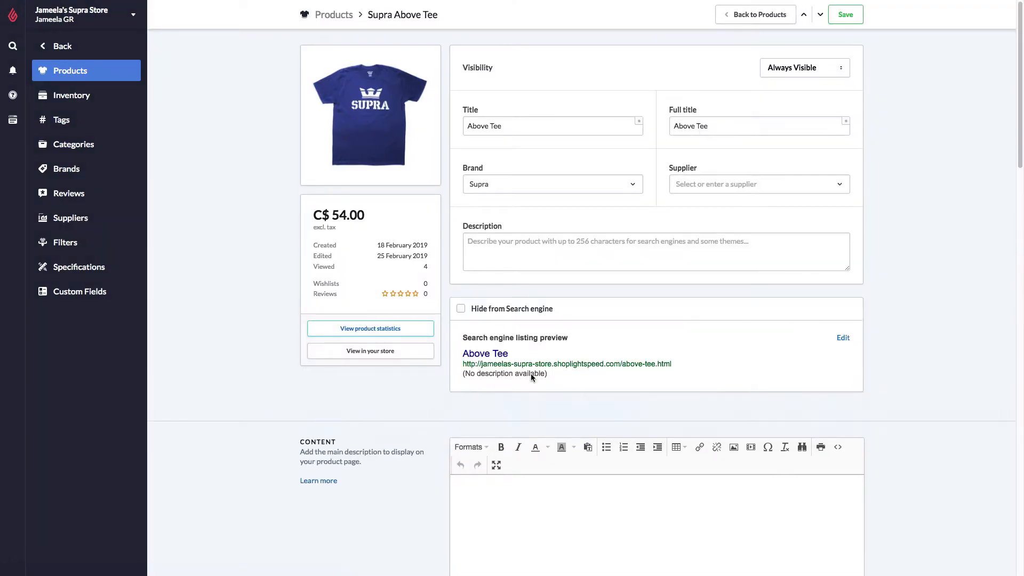
Step: Reorder the product images so the red shirt comes first, ahead of the blue shirt
{"action": "scroll", "coordinate": [531, 374], "scroll_direction": "down", "scroll_amount": 8}
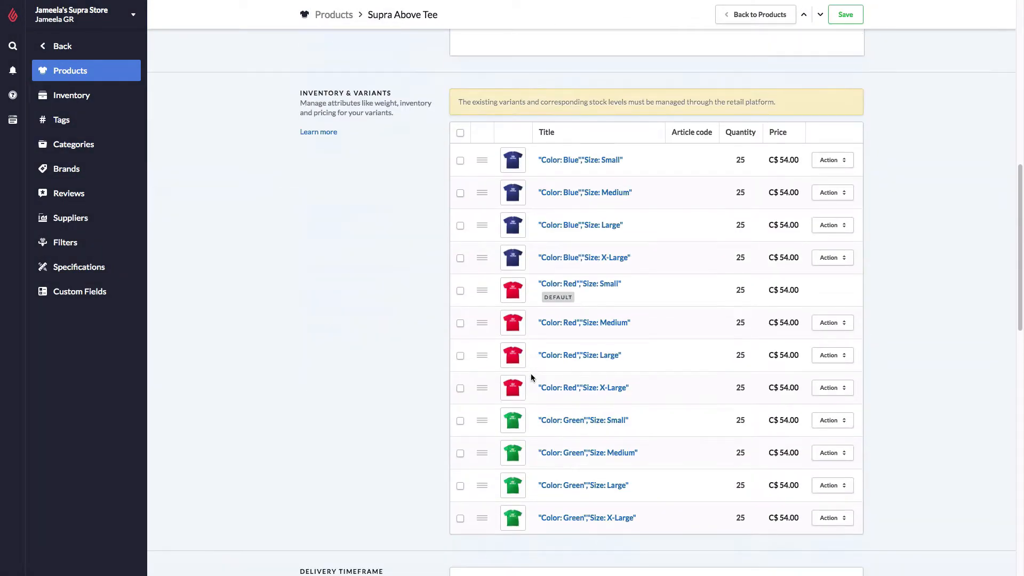
{"action": "scroll", "coordinate": [531, 378], "scroll_direction": "down", "scroll_amount": 2}
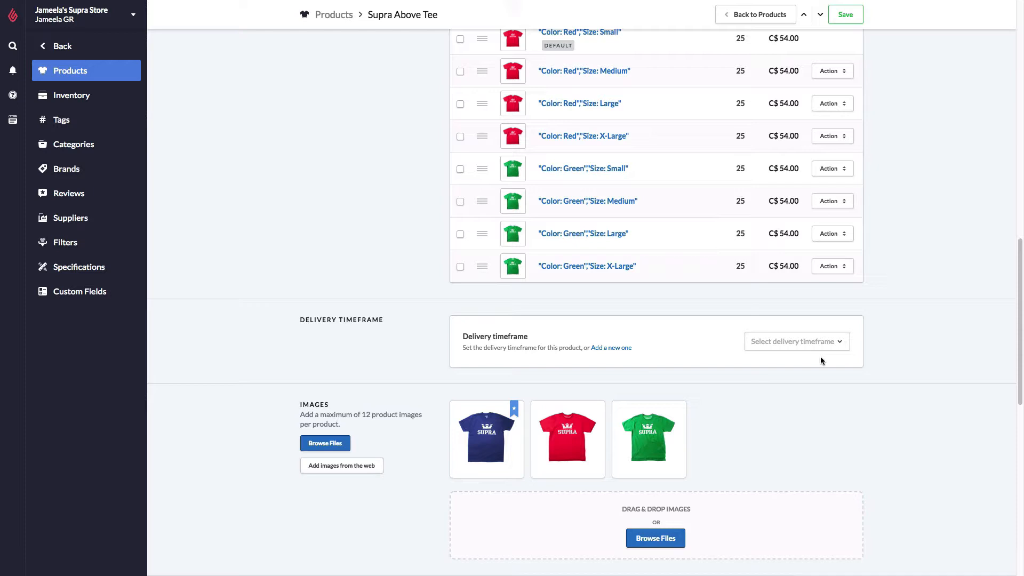
{"action": "scroll", "coordinate": [819, 360], "scroll_direction": "down", "scroll_amount": 4}
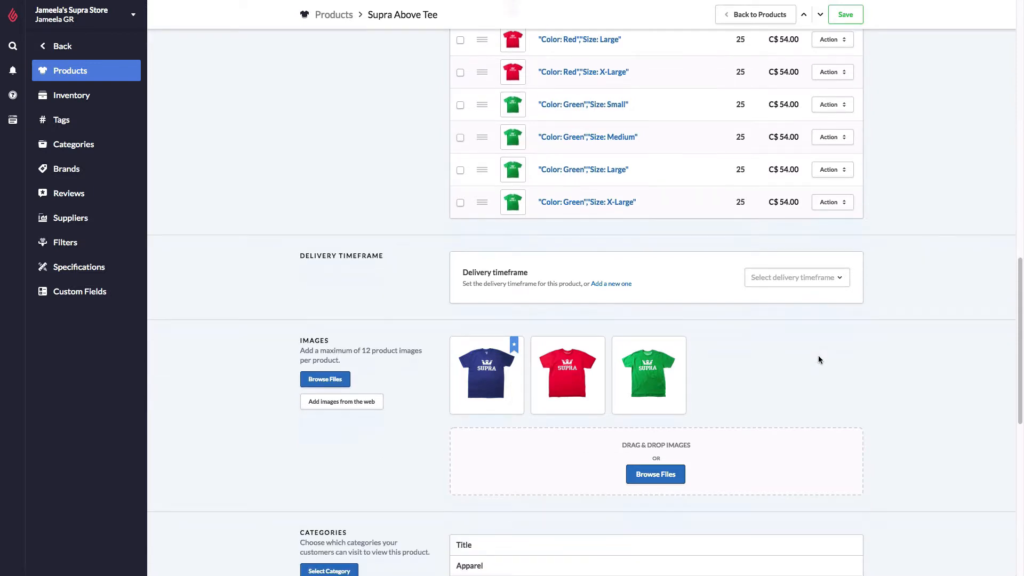
{"action": "scroll", "coordinate": [818, 359], "scroll_direction": "down", "scroll_amount": 1}
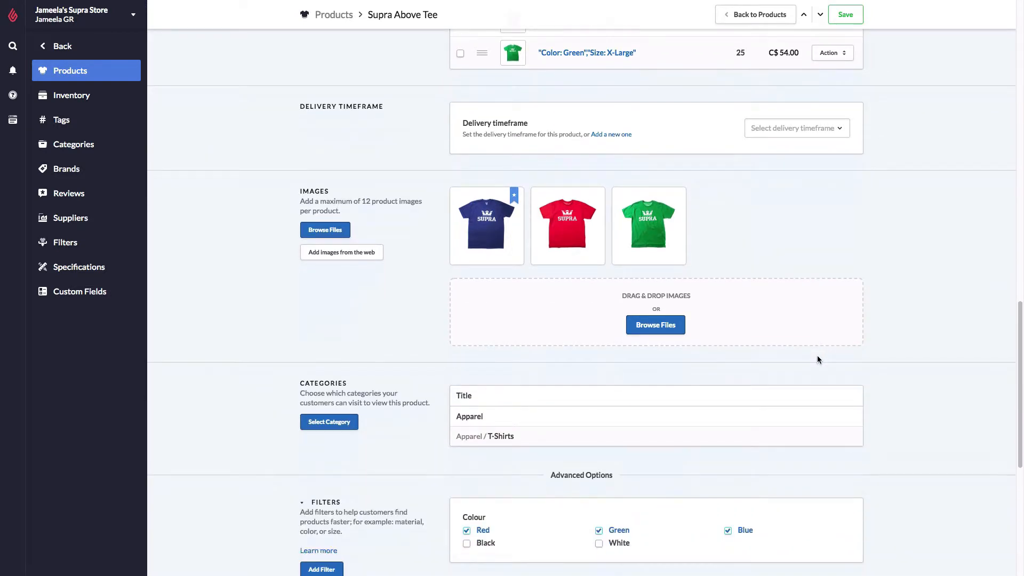
{"action": "mouse_move", "coordinate": [496, 220]}
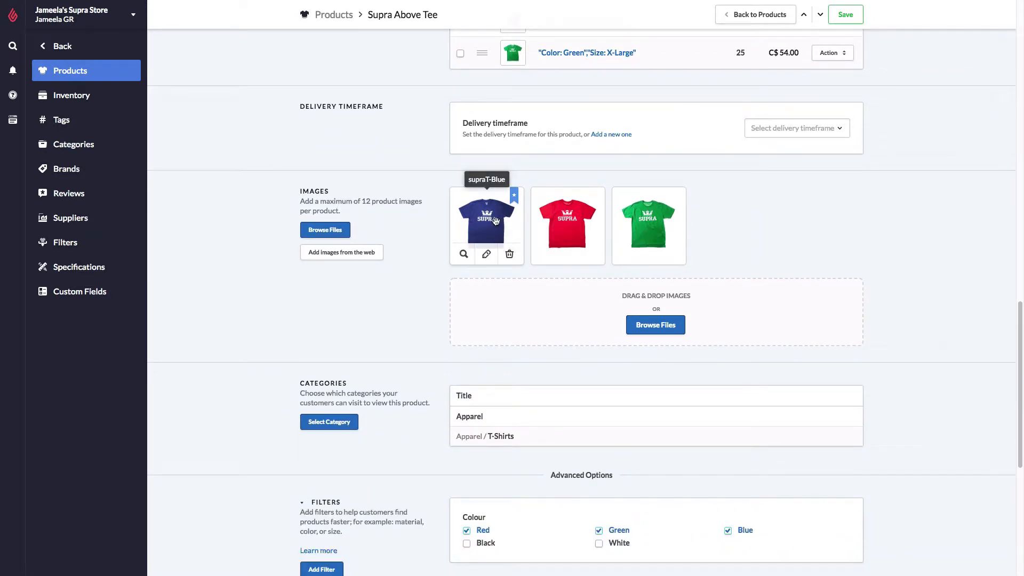
{"action": "left_click_drag", "start_coordinate": [496, 221], "coordinate": [564, 220]}
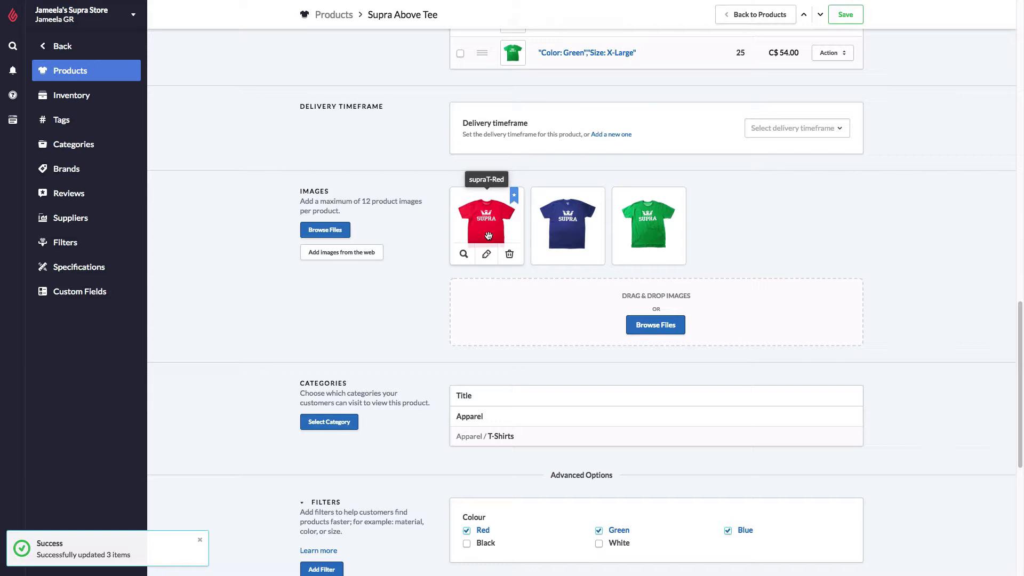
Step: Return to the product's variant list and examine its colour and size rows
{"action": "scroll", "coordinate": [523, 236], "scroll_direction": "up", "scroll_amount": 2}
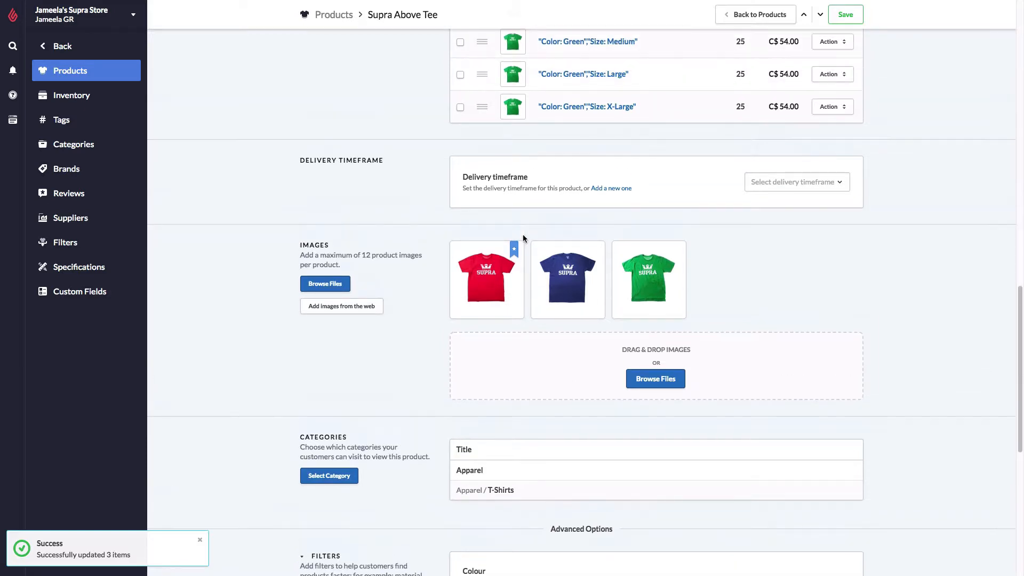
{"action": "scroll", "coordinate": [522, 238], "scroll_direction": "up", "scroll_amount": 5}
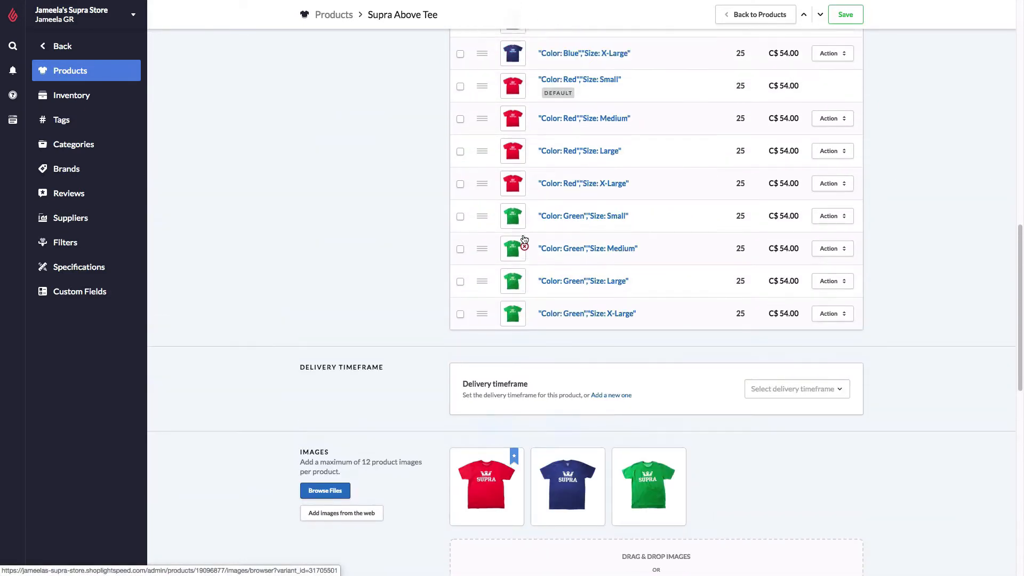
{"action": "scroll", "coordinate": [523, 238], "scroll_direction": "up", "scroll_amount": 2}
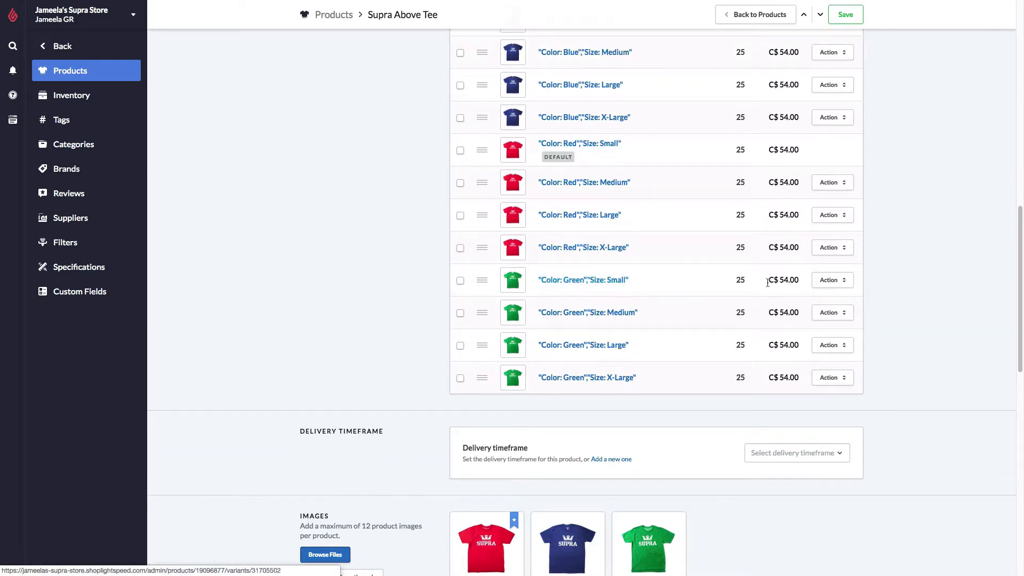
Step: Flag the Color: Green, Size: Small variant as the product's default
{"action": "left_click", "coordinate": [846, 280]}
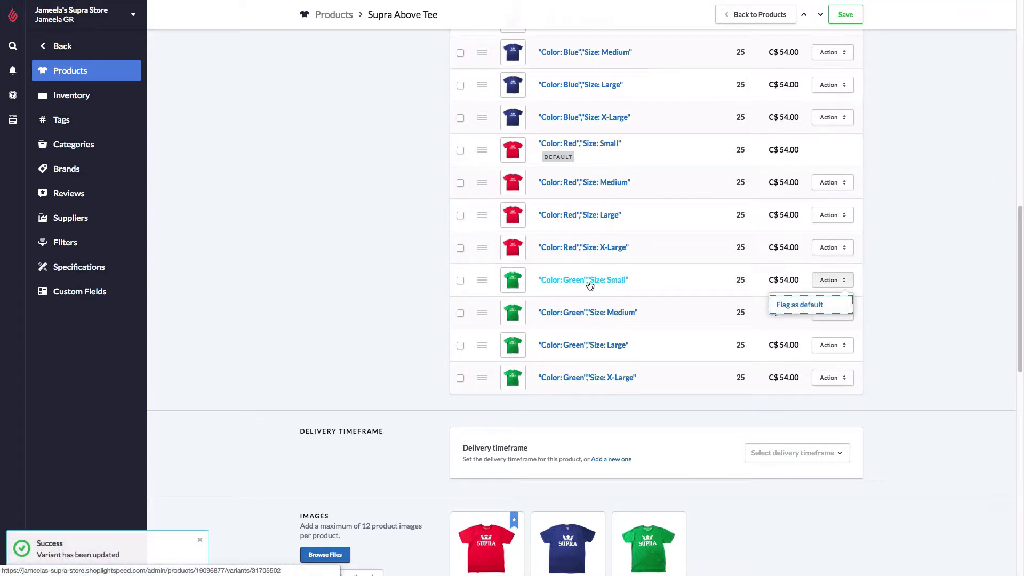
{"action": "scroll", "coordinate": [589, 285], "scroll_direction": "down", "scroll_amount": 5}
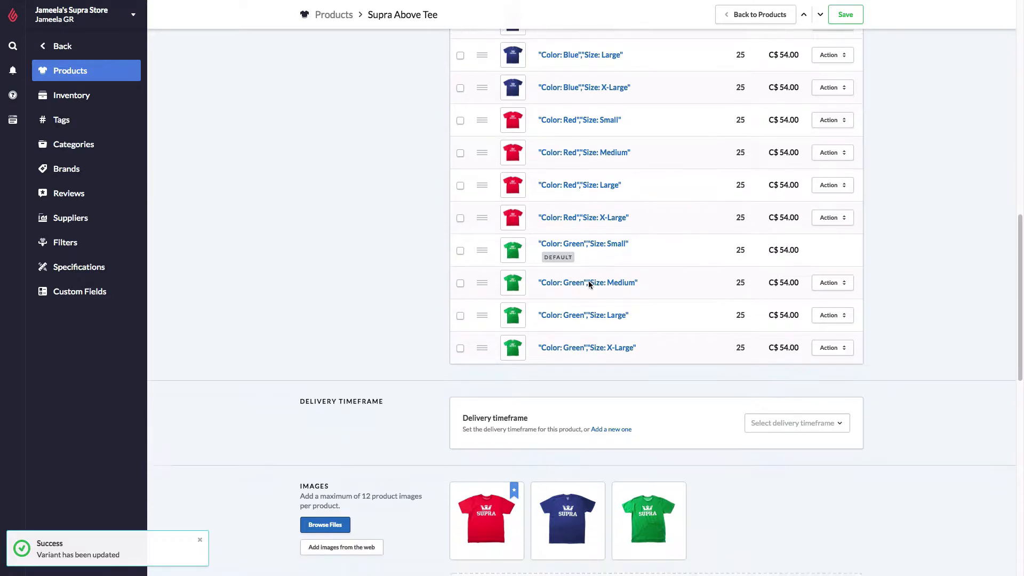
{"action": "mouse_move", "coordinate": [590, 286]}
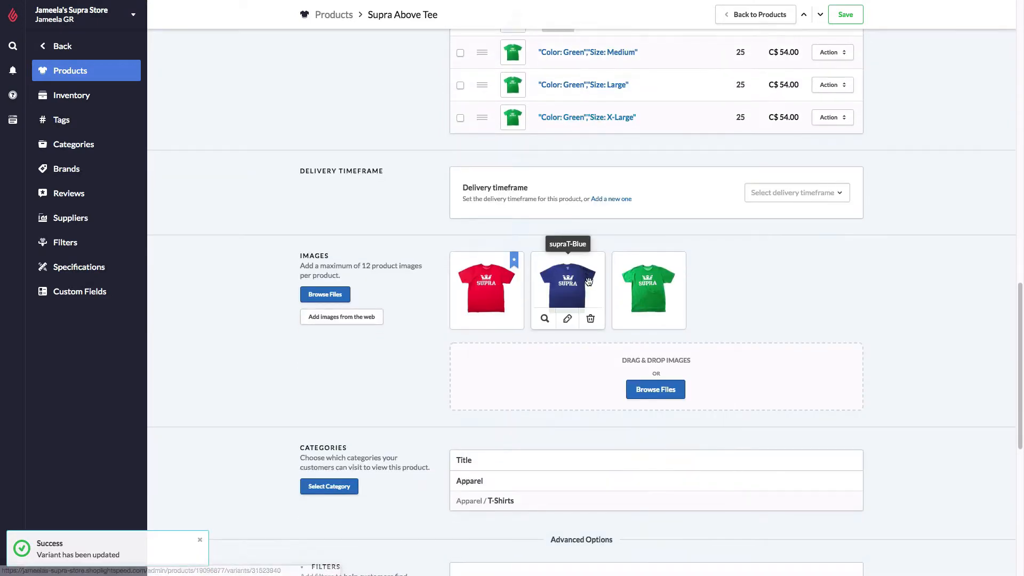
Step: Examine the product's delivery timeframe, images, categories and advanced options sections
{"action": "scroll", "coordinate": [590, 286], "scroll_direction": "down", "scroll_amount": 1}
{"action": "scroll", "coordinate": [590, 286], "scroll_direction": "down", "scroll_amount": 1}
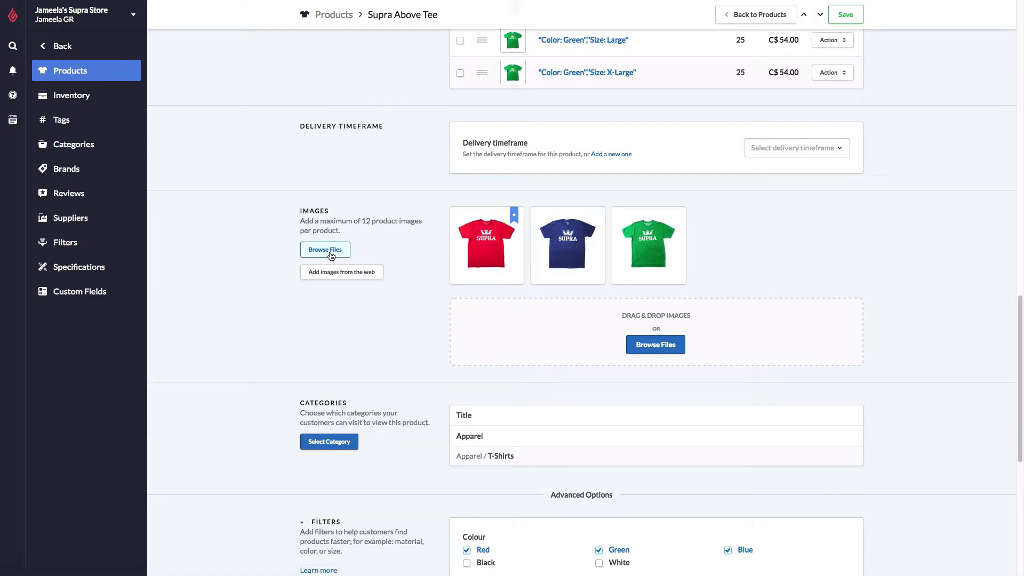
{"action": "scroll", "coordinate": [466, 319], "scroll_direction": "down", "scroll_amount": 2}
{"action": "scroll", "coordinate": [468, 324], "scroll_direction": "down", "scroll_amount": 2}
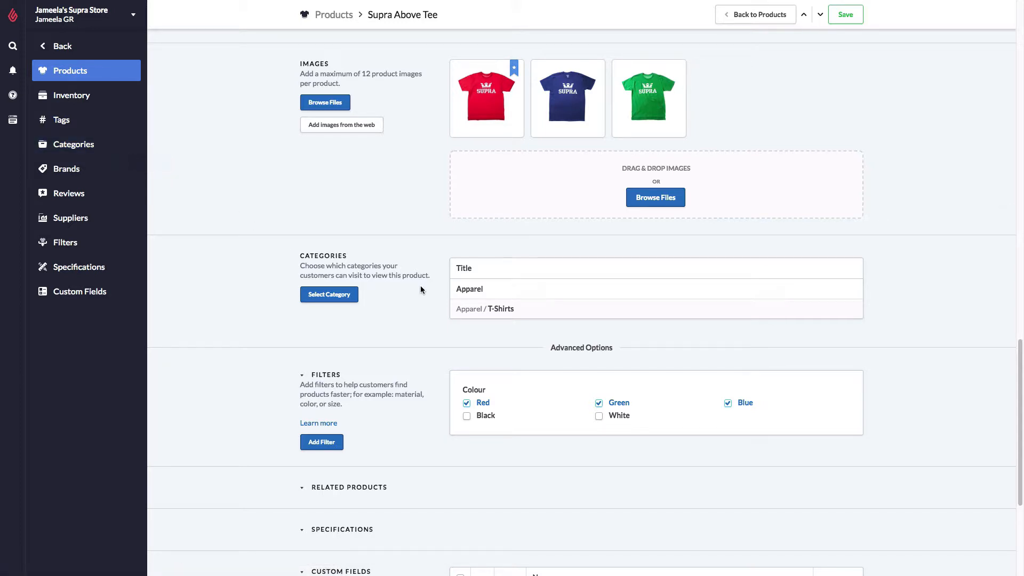
{"action": "scroll", "coordinate": [420, 290], "scroll_direction": "down", "scroll_amount": 4}
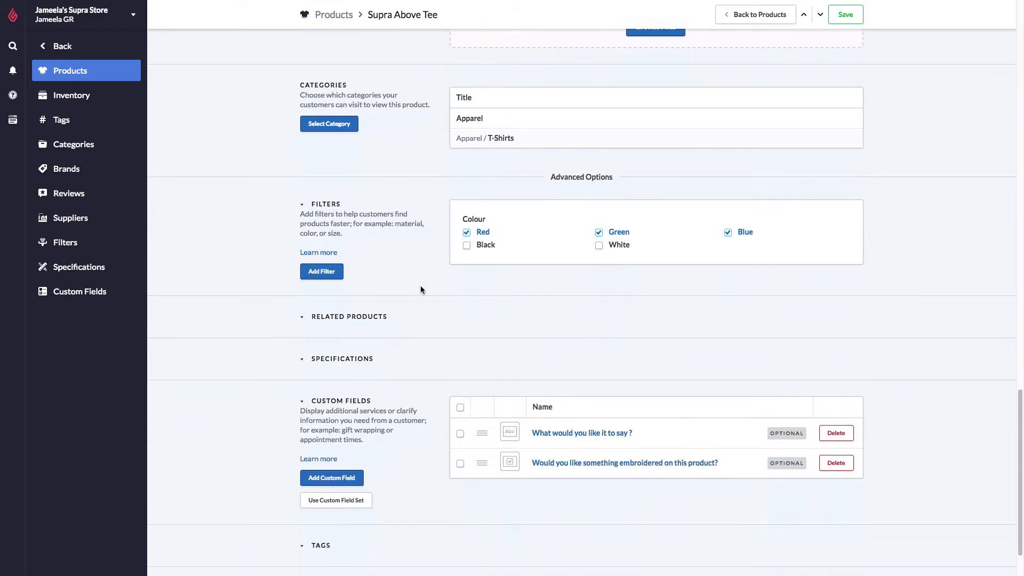
{"action": "scroll", "coordinate": [420, 289], "scroll_direction": "down", "scroll_amount": 1}
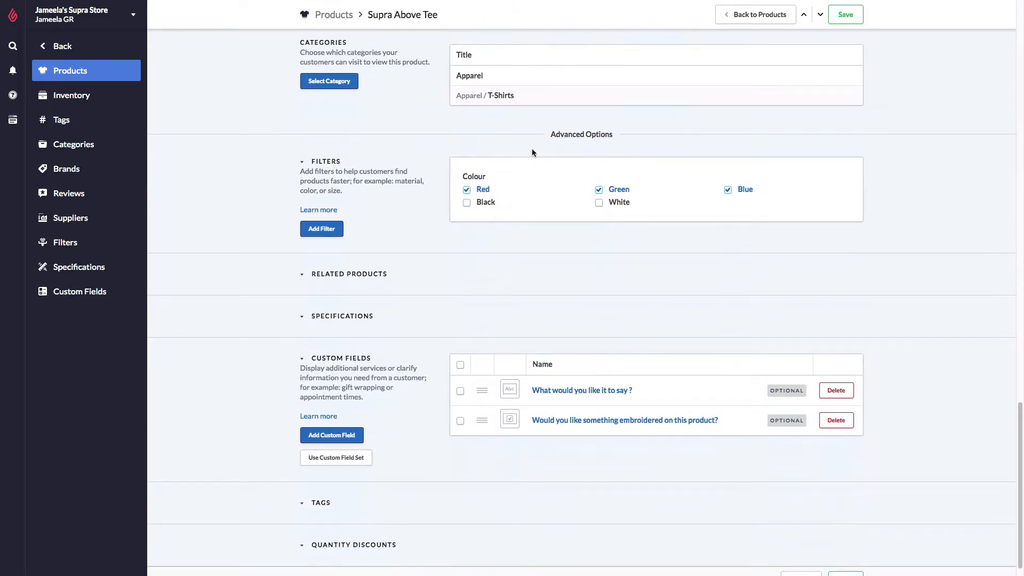
{"action": "left_click_drag", "start_coordinate": [613, 135], "coordinate": [550, 134]}
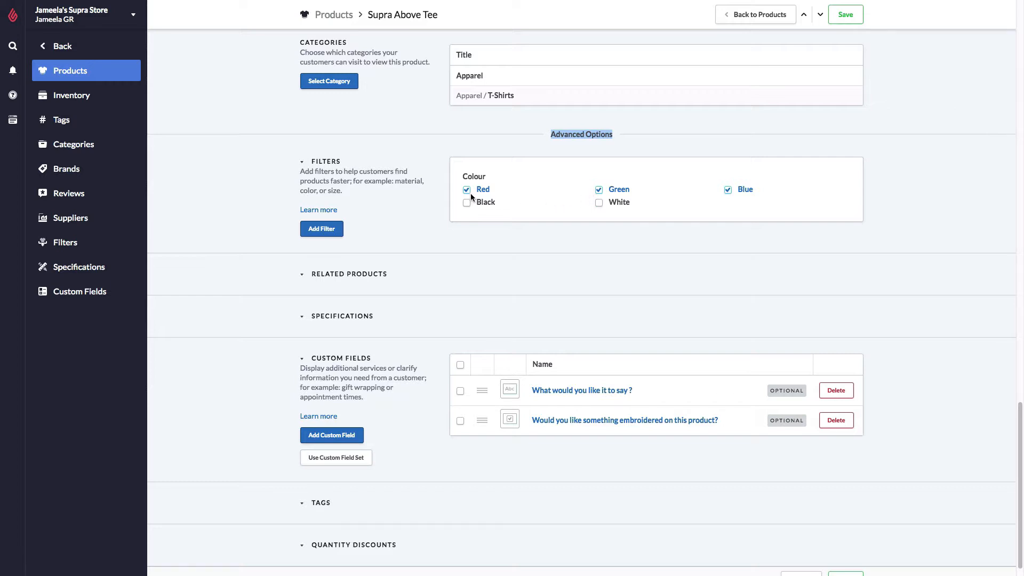
Step: Collapse the filters and add X MAKAVELIC BACKPACK as a related product, collapsing that section too
{"action": "left_click", "coordinate": [303, 164]}
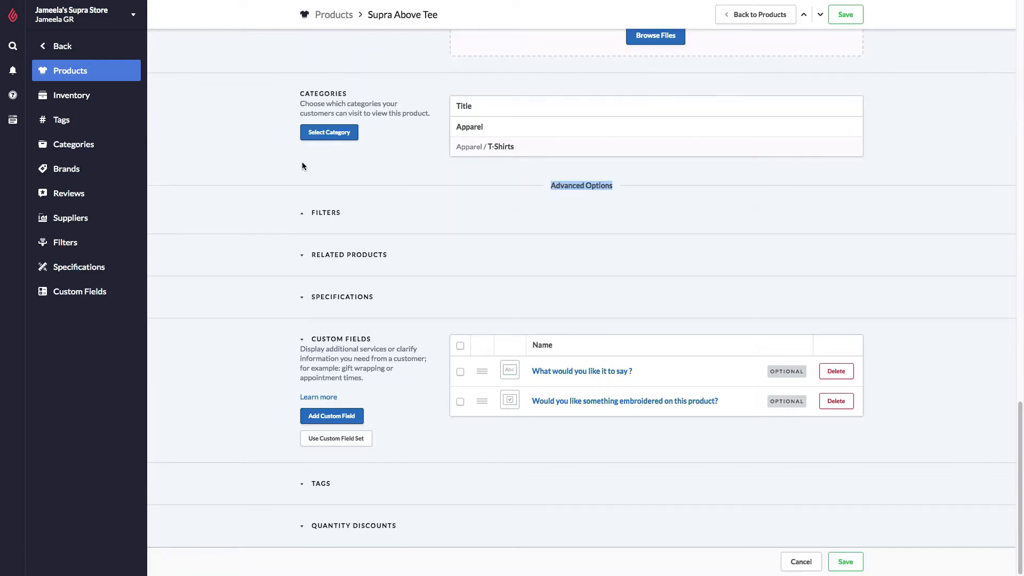
{"action": "left_click", "coordinate": [308, 257]}
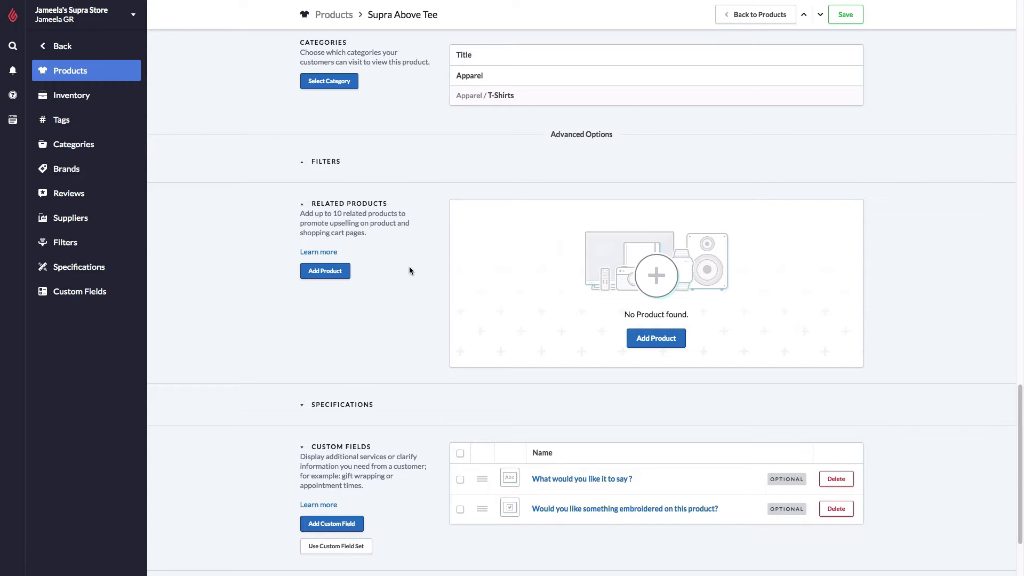
{"action": "left_click", "coordinate": [655, 338]}
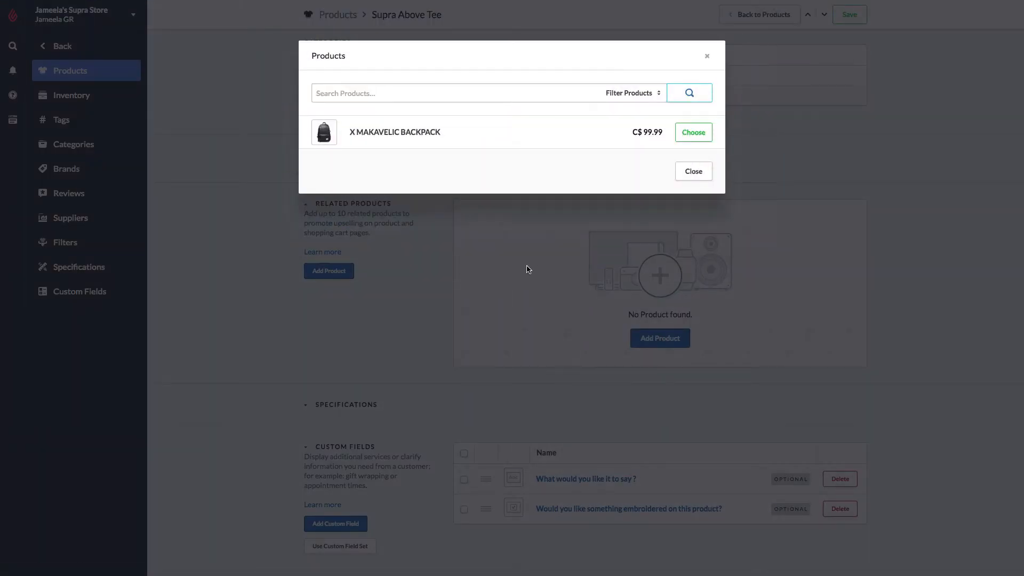
{"action": "left_click", "coordinate": [689, 140]}
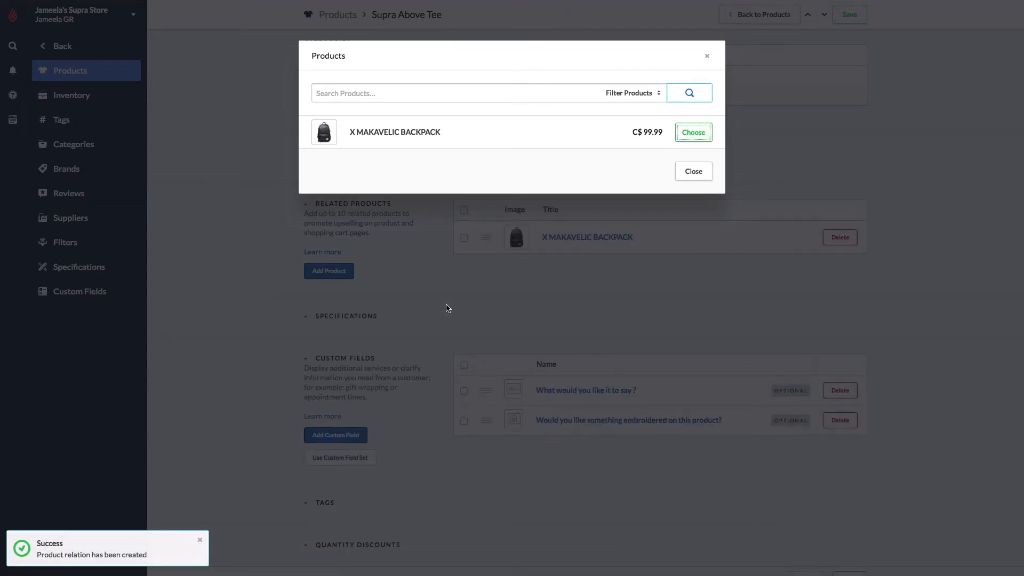
{"action": "left_click", "coordinate": [694, 175]}
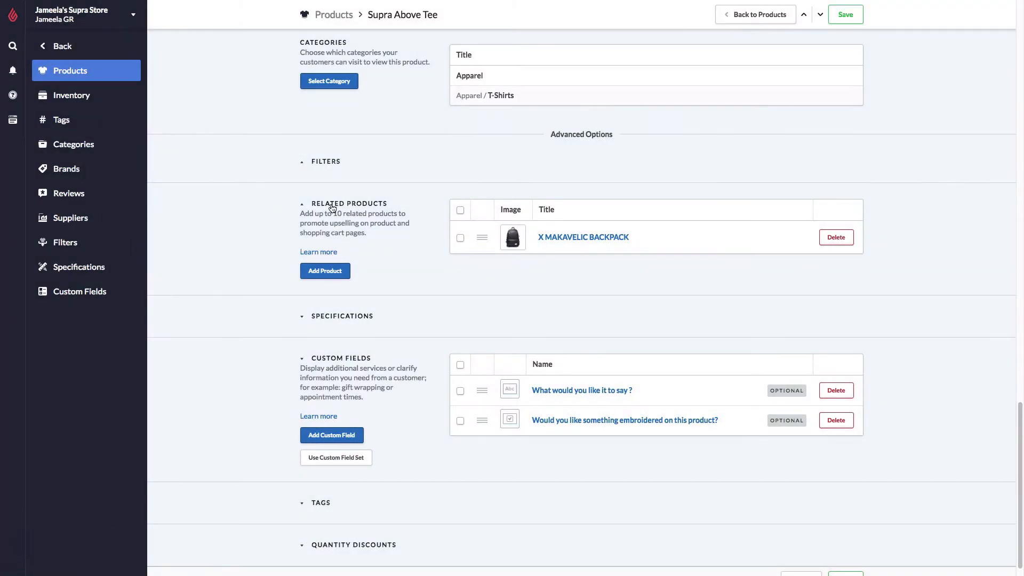
{"action": "left_click", "coordinate": [330, 205]}
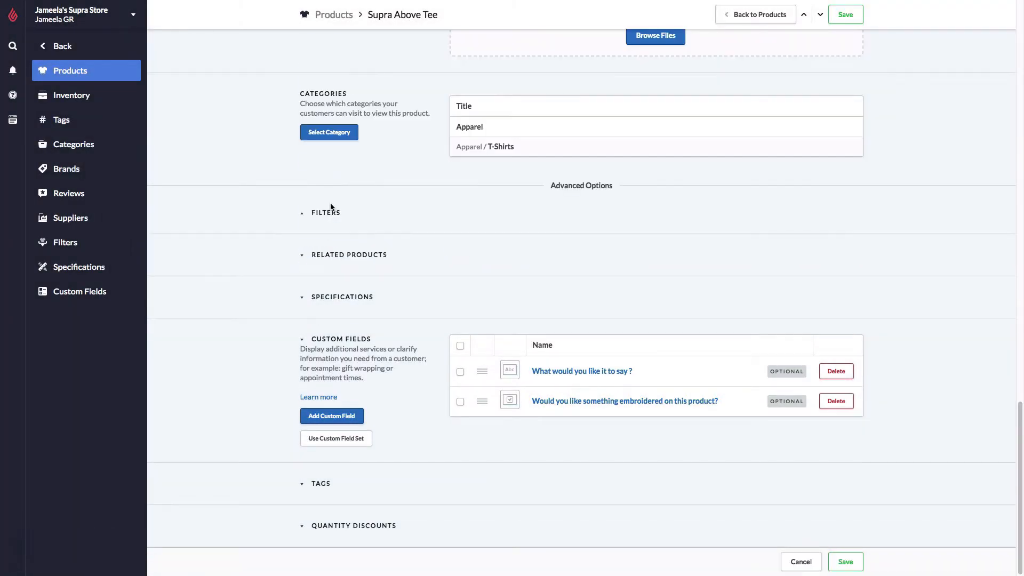
Step: View the product's specifications options, and collapse the specifications and custom fields sections
{"action": "left_click", "coordinate": [355, 301]}
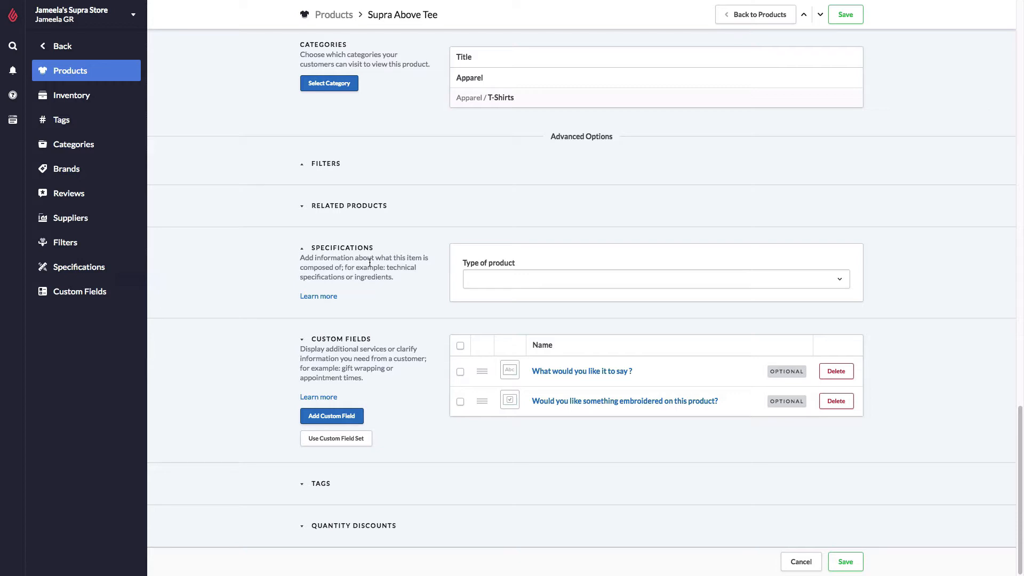
{"action": "left_click", "coordinate": [301, 248]}
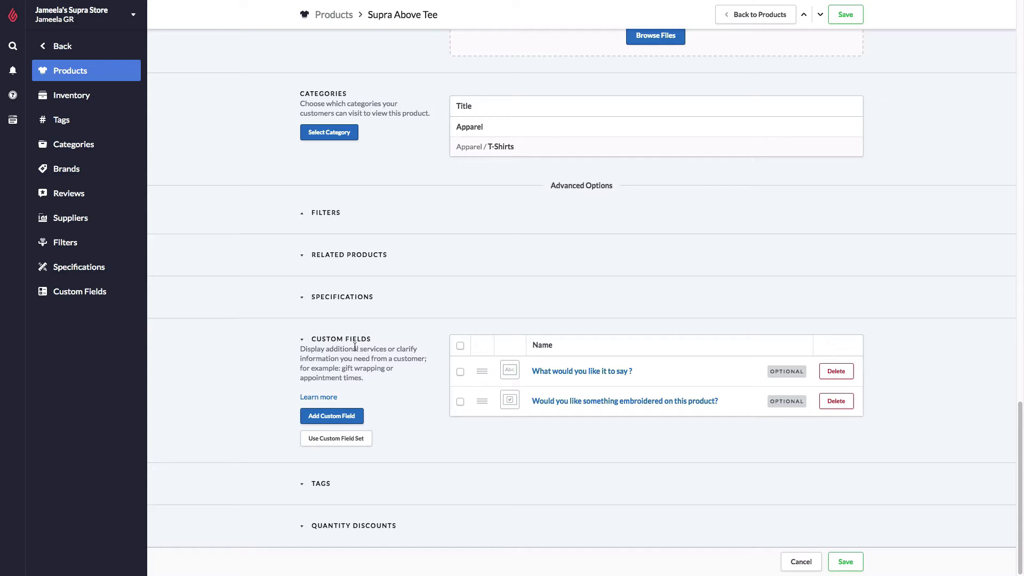
{"action": "left_click", "coordinate": [316, 340]}
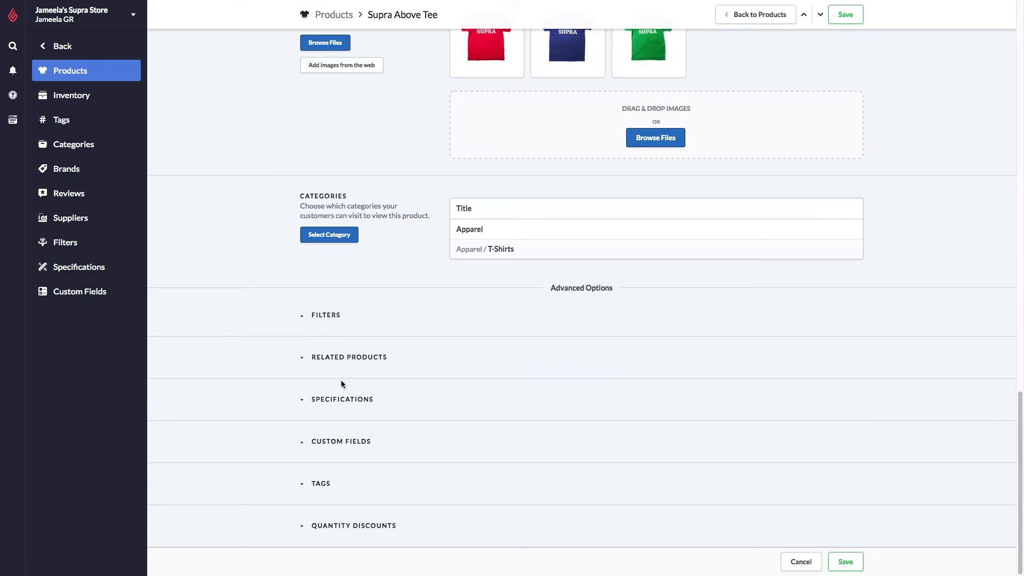
Step: Add the tag "t-shirt" to the product and collapse the tags section
{"action": "left_click", "coordinate": [318, 486]}
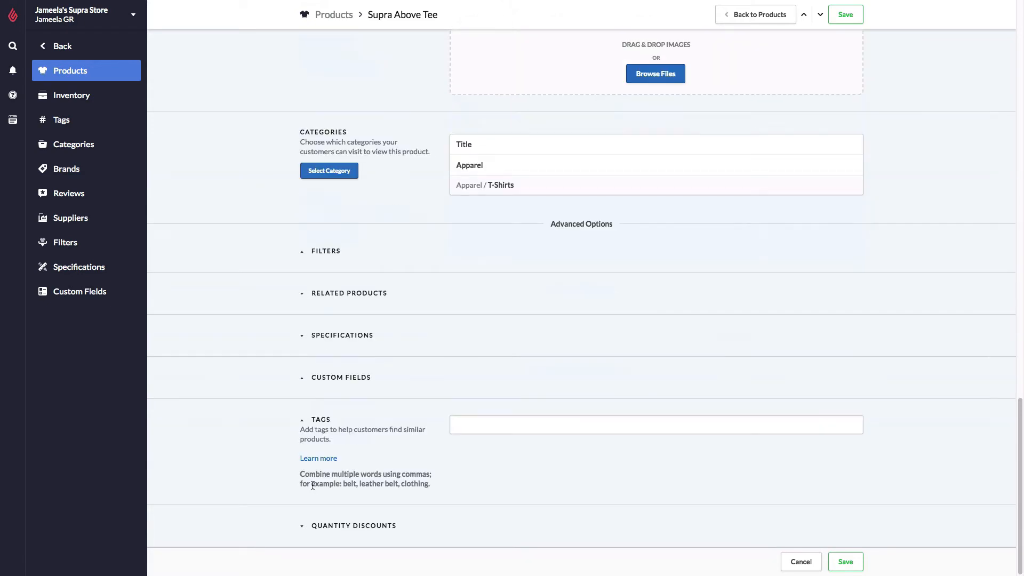
{"action": "left_click", "coordinate": [475, 426]}
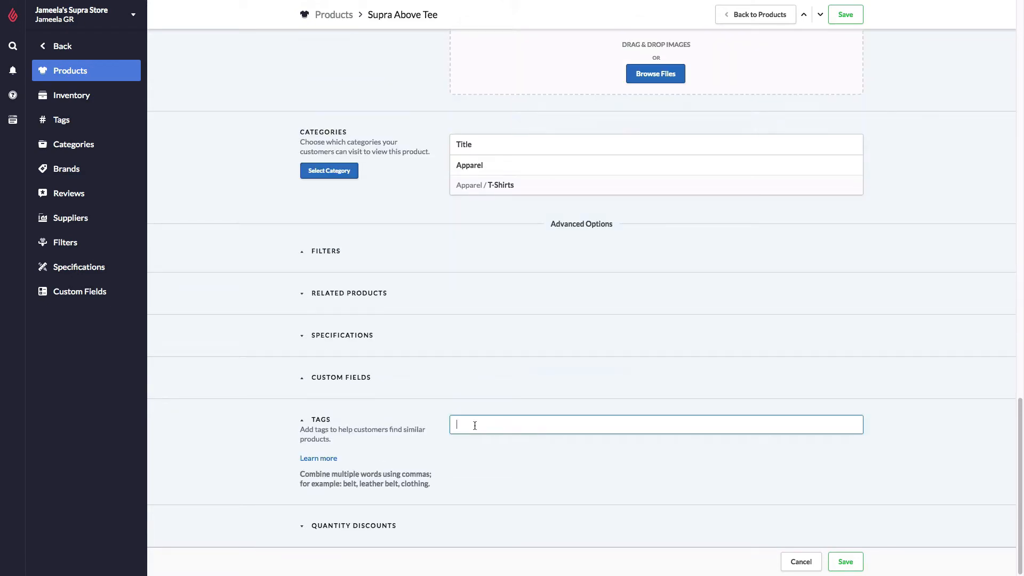
{"action": "type", "text": "t-shirt"}
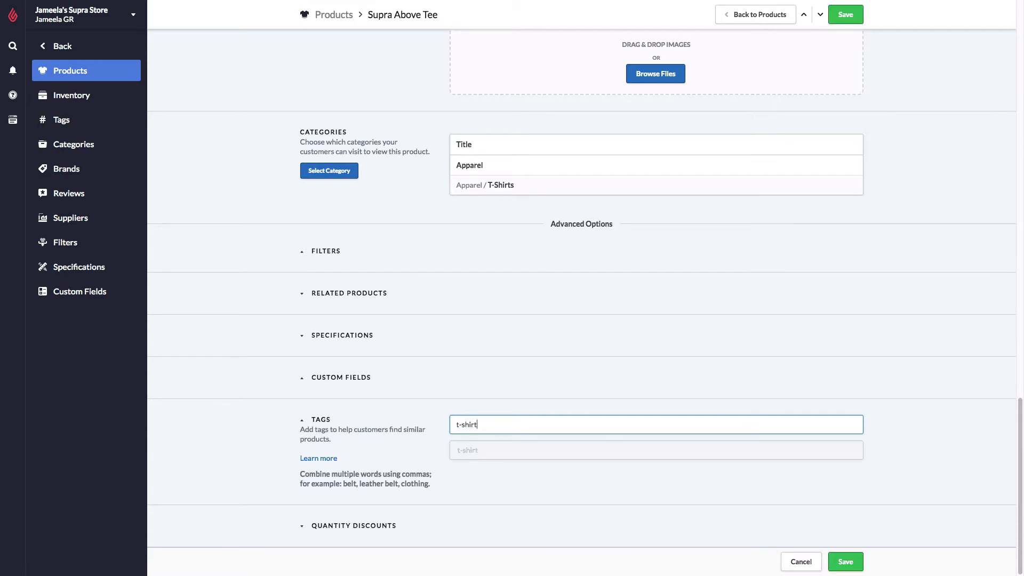
{"action": "key", "text": "Return"}
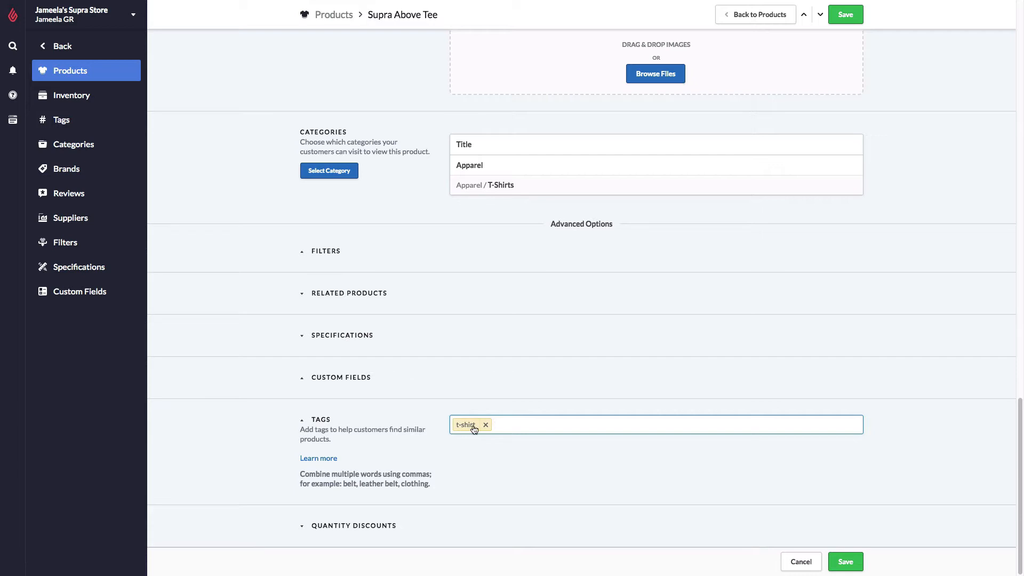
{"action": "left_click", "coordinate": [319, 420]}
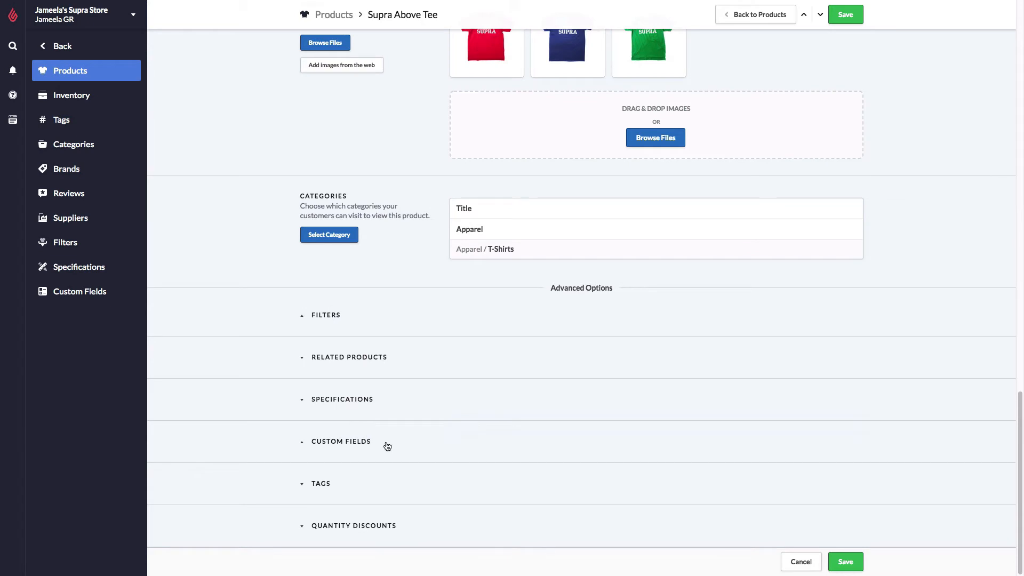
Step: Examine the options for adding a quantity discount, and close the form without adding one
{"action": "left_click", "coordinate": [358, 526]}
{"action": "scroll", "coordinate": [465, 512], "scroll_direction": "down", "scroll_amount": 1}
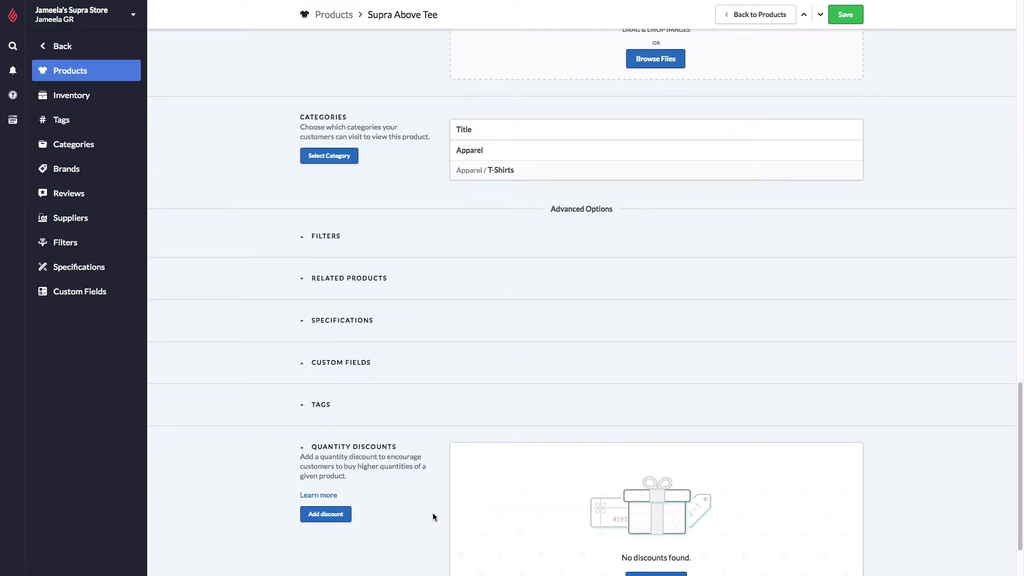
{"action": "left_click", "coordinate": [337, 517]}
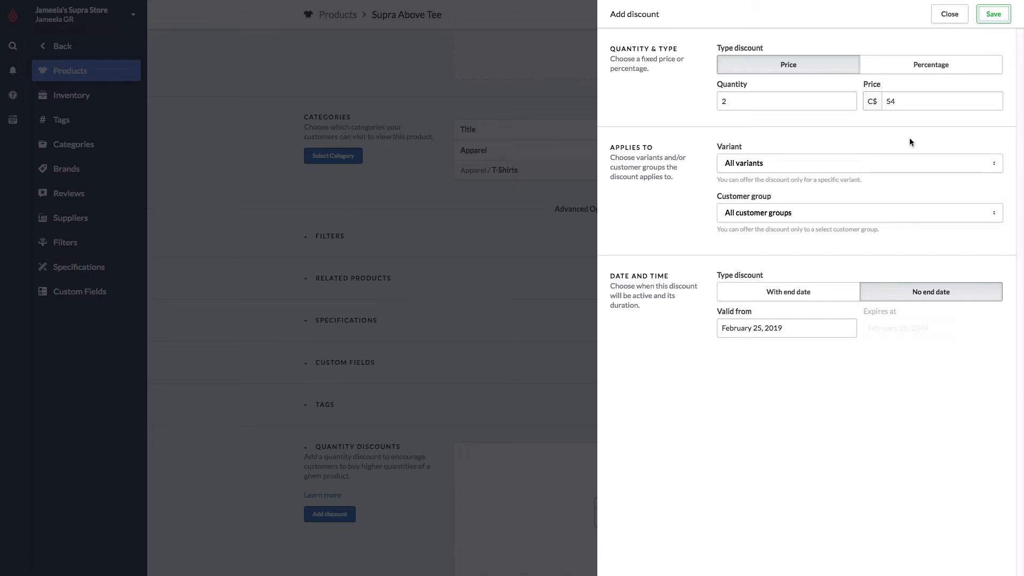
{"action": "left_click", "coordinate": [949, 20]}
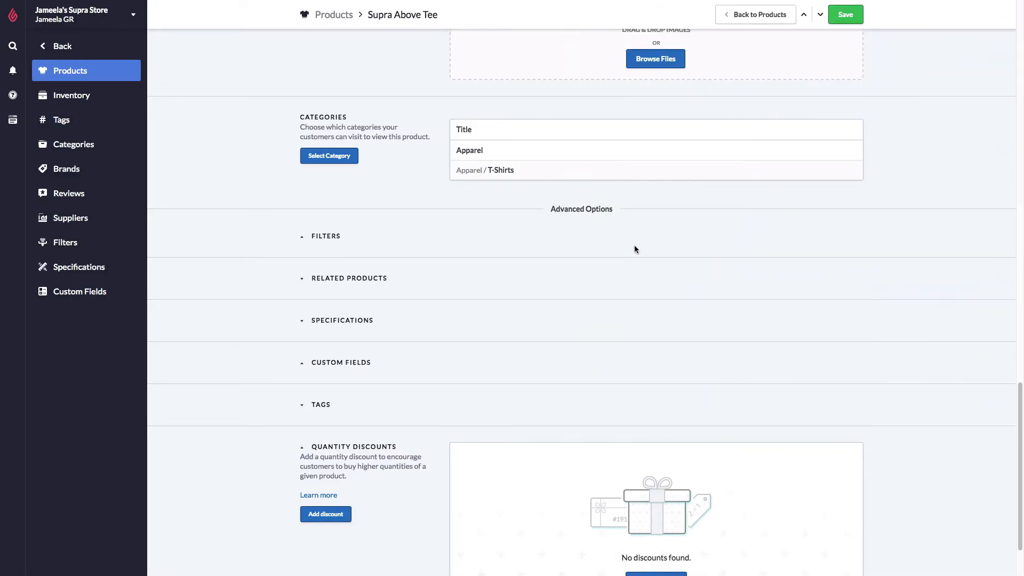
{"action": "left_click", "coordinate": [350, 447]}
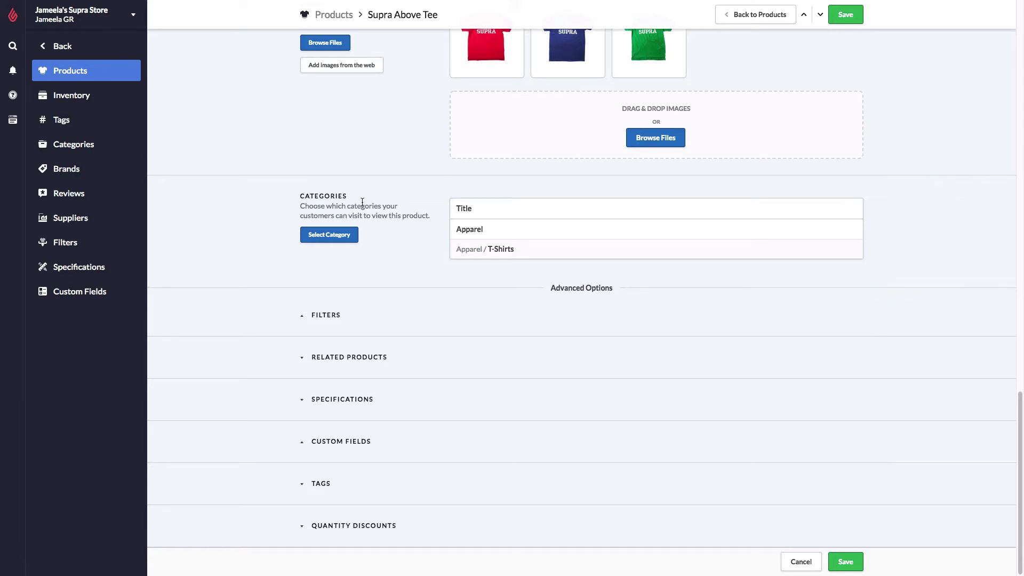
Step: Open the store's categories, select the Footwear subcategories Mens, Womens and Kids, and view the bulk actions available
{"action": "left_click", "coordinate": [119, 154]}
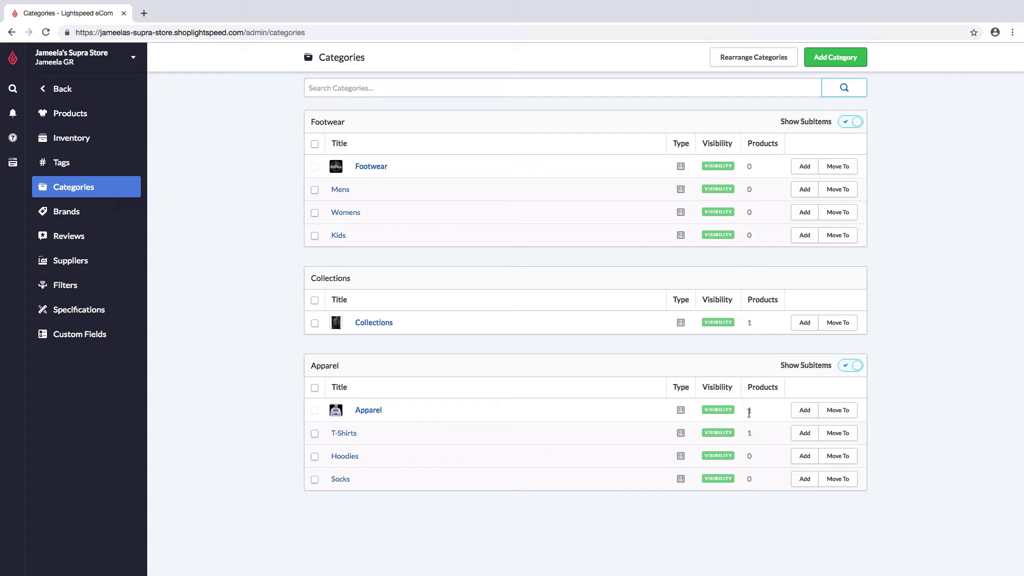
{"action": "left_click", "coordinate": [315, 144]}
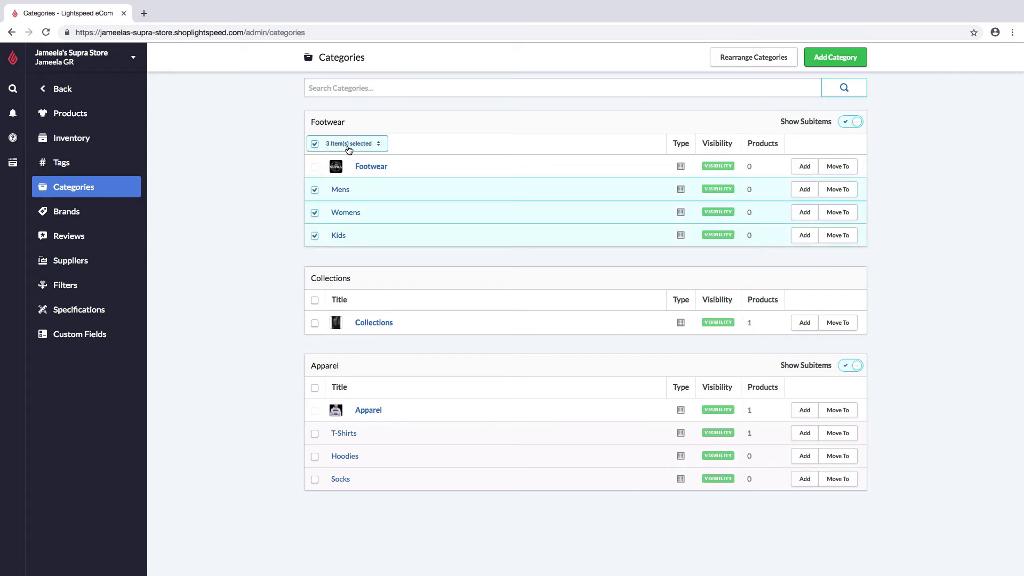
{"action": "left_click", "coordinate": [359, 145]}
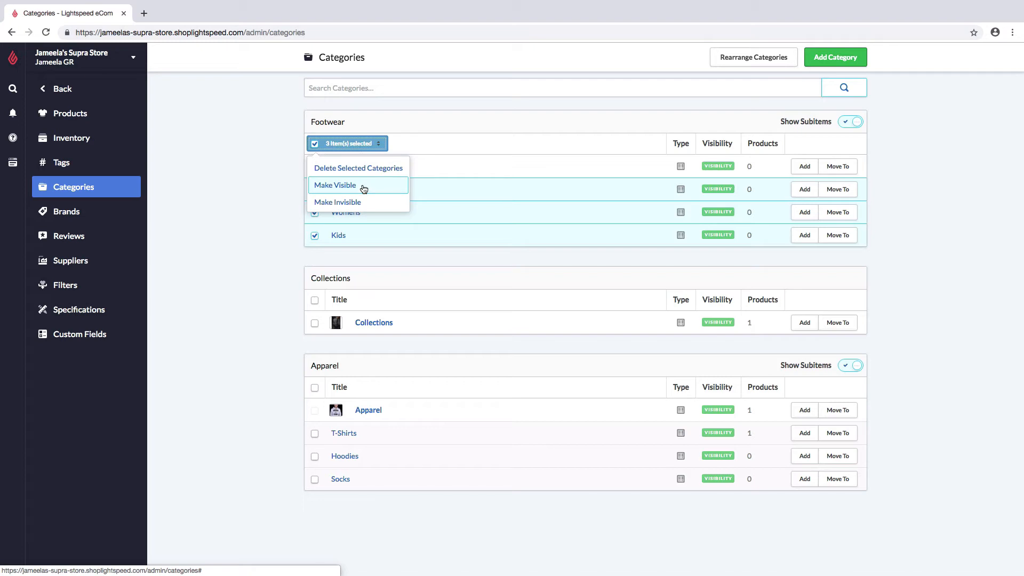
{"action": "left_click", "coordinate": [281, 174]}
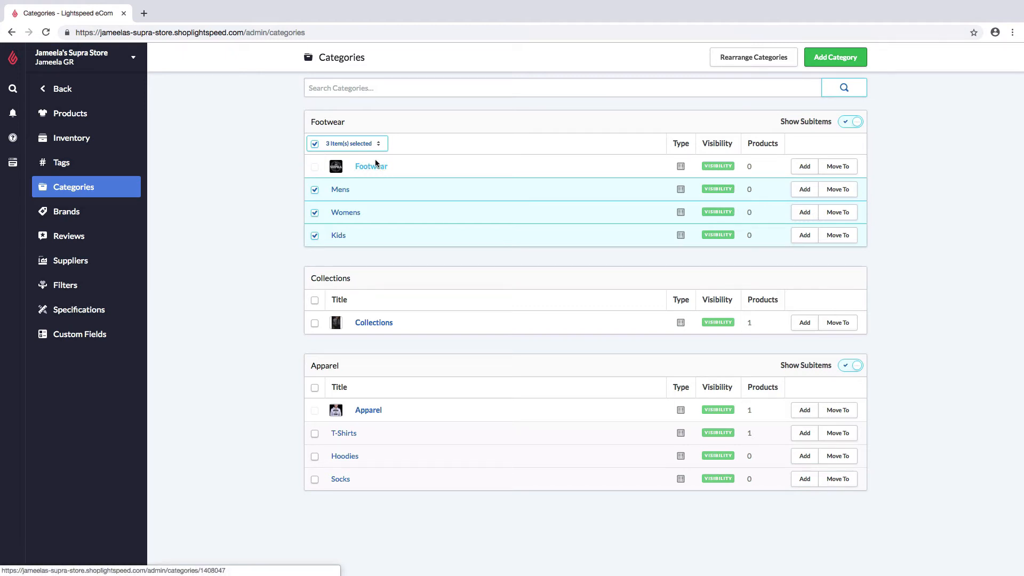
{"action": "left_click", "coordinate": [349, 143]}
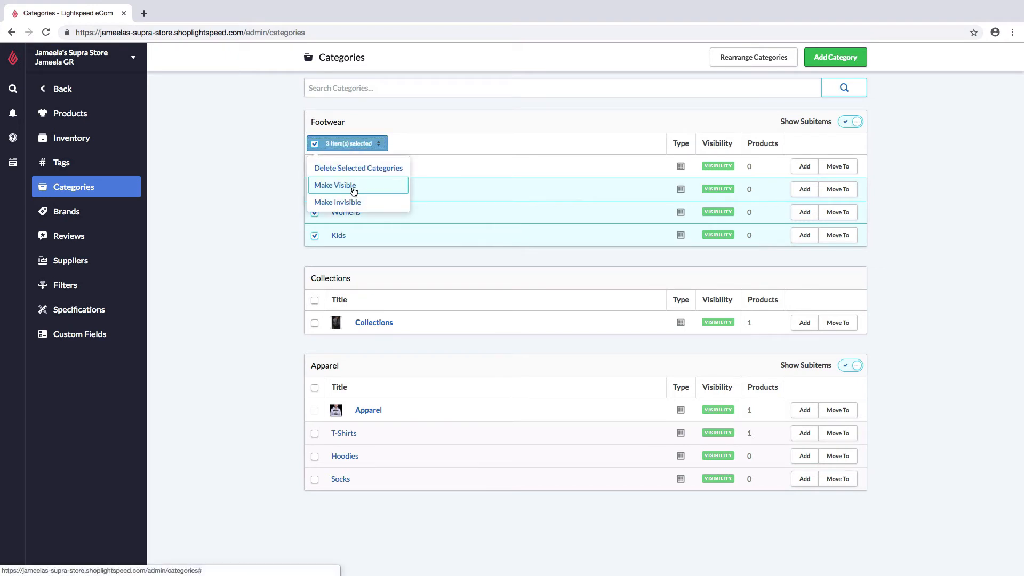
{"action": "left_click", "coordinate": [281, 177]}
Step: Open the Footwear category, review its information, content, products, visibility and type settings, and save it
{"action": "left_click", "coordinate": [371, 167]}
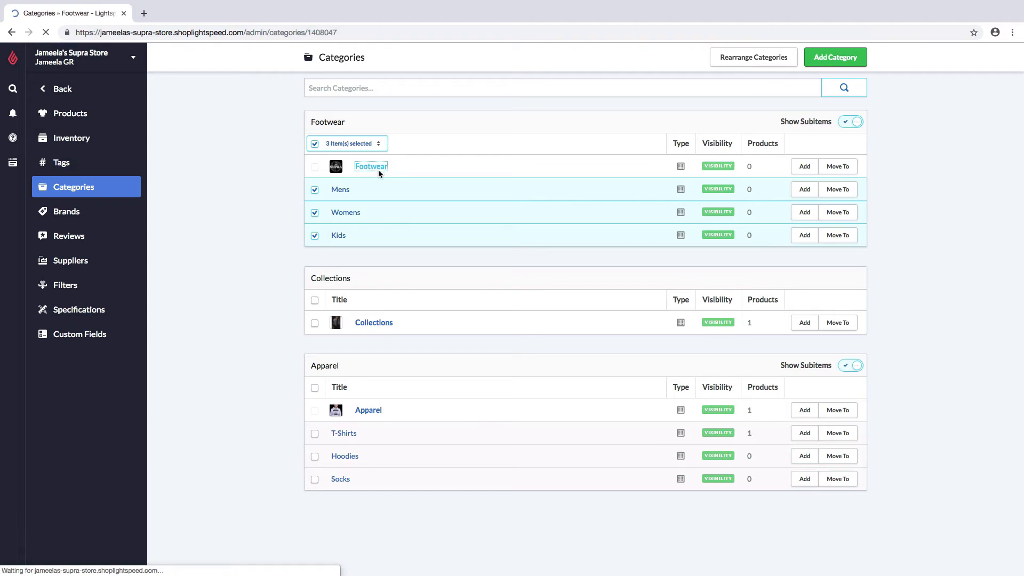
{"action": "scroll", "coordinate": [895, 183], "scroll_direction": "down", "scroll_amount": 6}
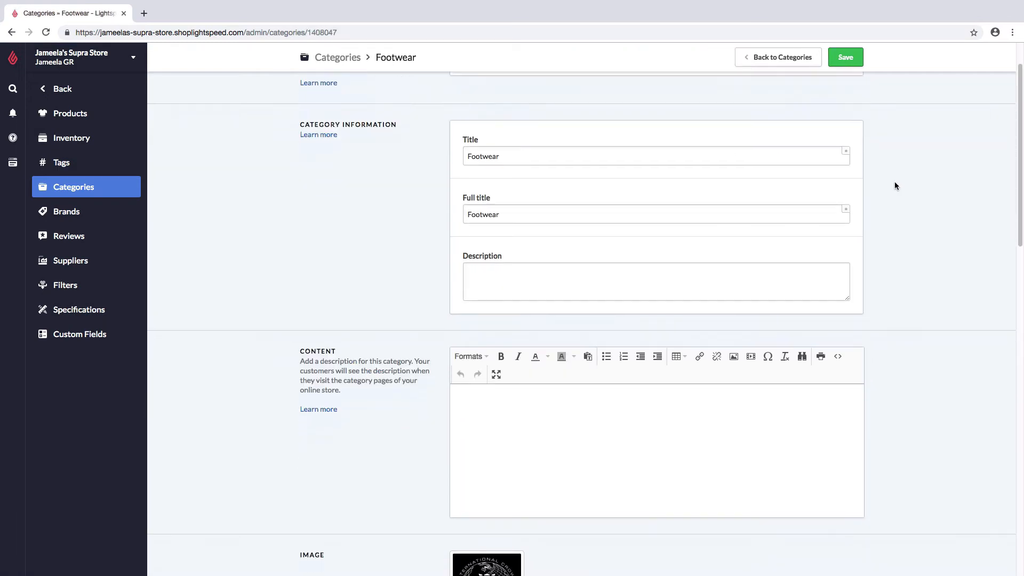
{"action": "scroll", "coordinate": [894, 185], "scroll_direction": "down", "scroll_amount": 10}
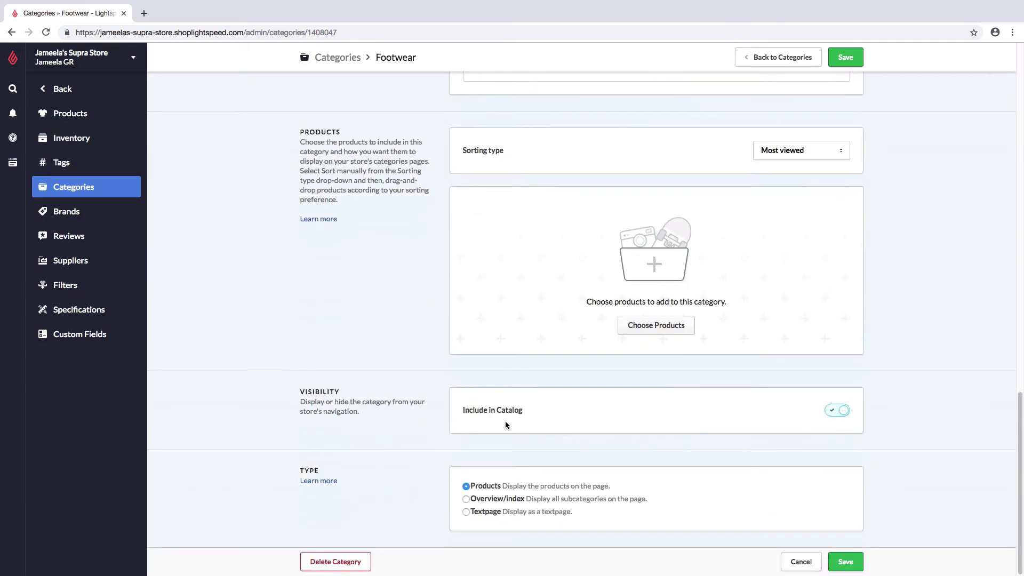
{"action": "left_click", "coordinate": [838, 552]}
Step: Open the store's list of brands
{"action": "left_click", "coordinate": [108, 214]}
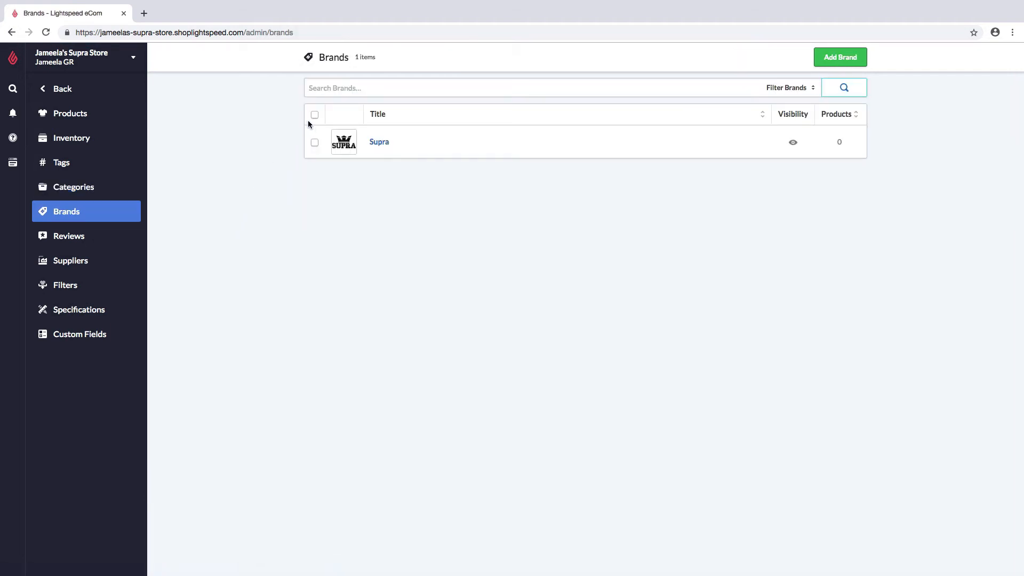
Step: Select all brands in the list, view the bulk actions available, and close them without applying any
{"action": "left_click", "coordinate": [313, 114]}
{"action": "left_click", "coordinate": [354, 114]}
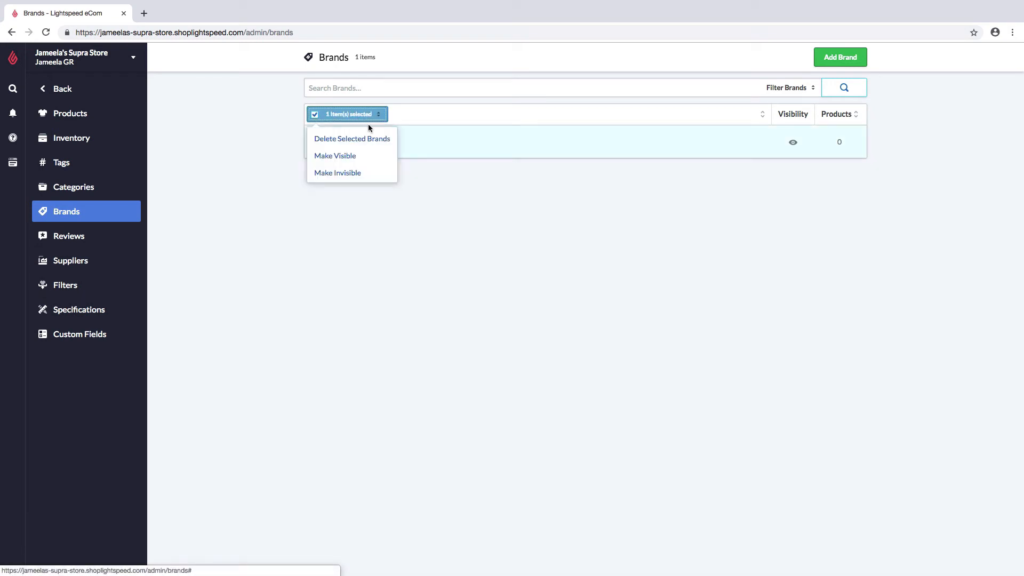
{"action": "left_click", "coordinate": [425, 168]}
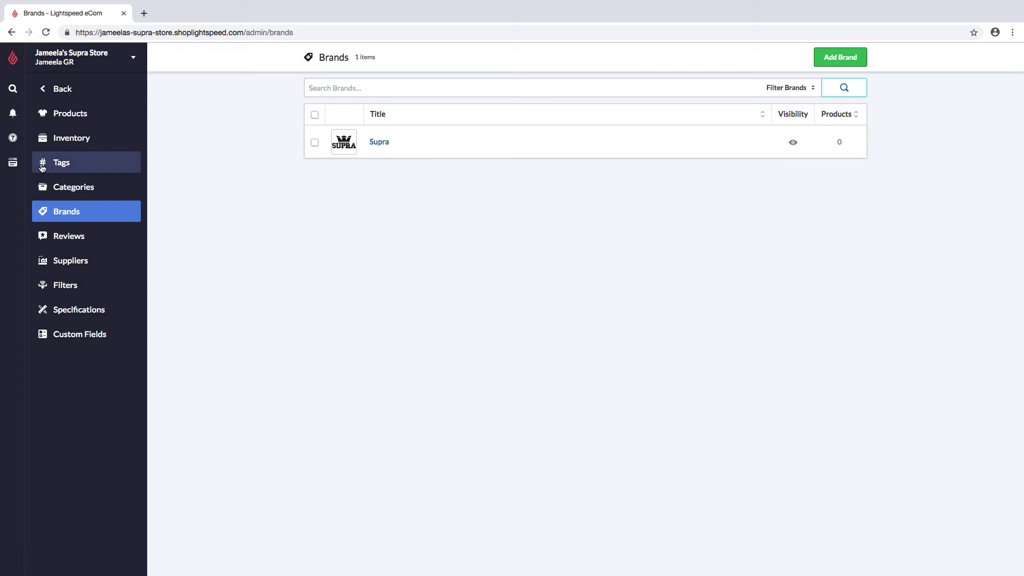
Step: Open the store's public storefront, go to the T-Shirts category under Apparel, and examine its Colour filter
{"action": "left_click", "coordinate": [13, 163]}
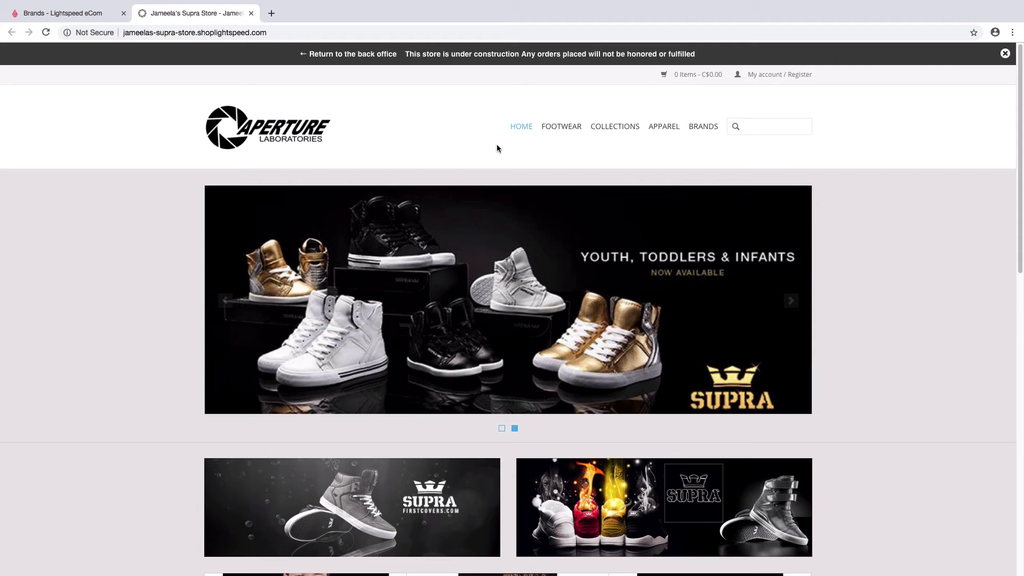
{"action": "mouse_move", "coordinate": [562, 137]}
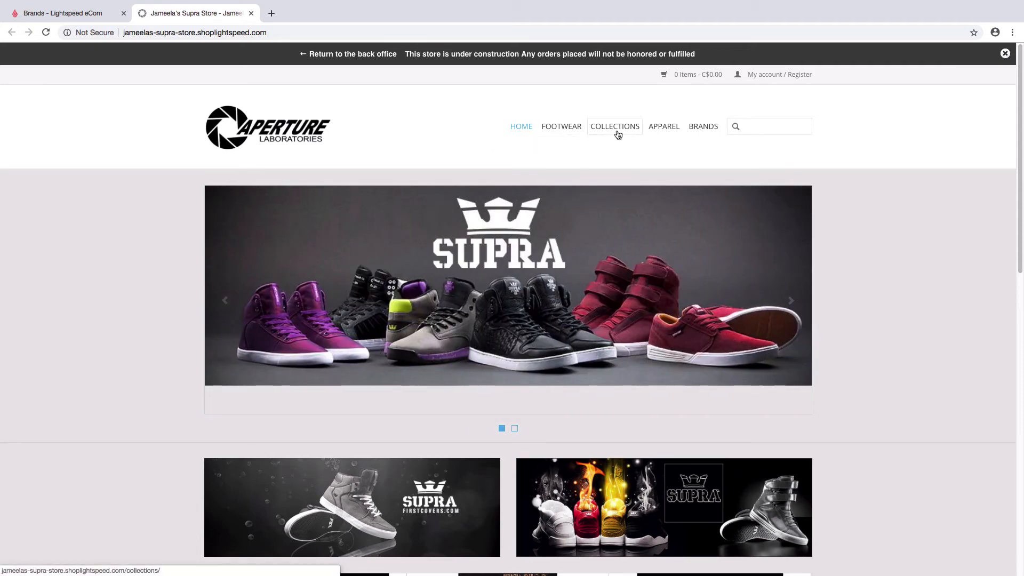
{"action": "mouse_move", "coordinate": [672, 134]}
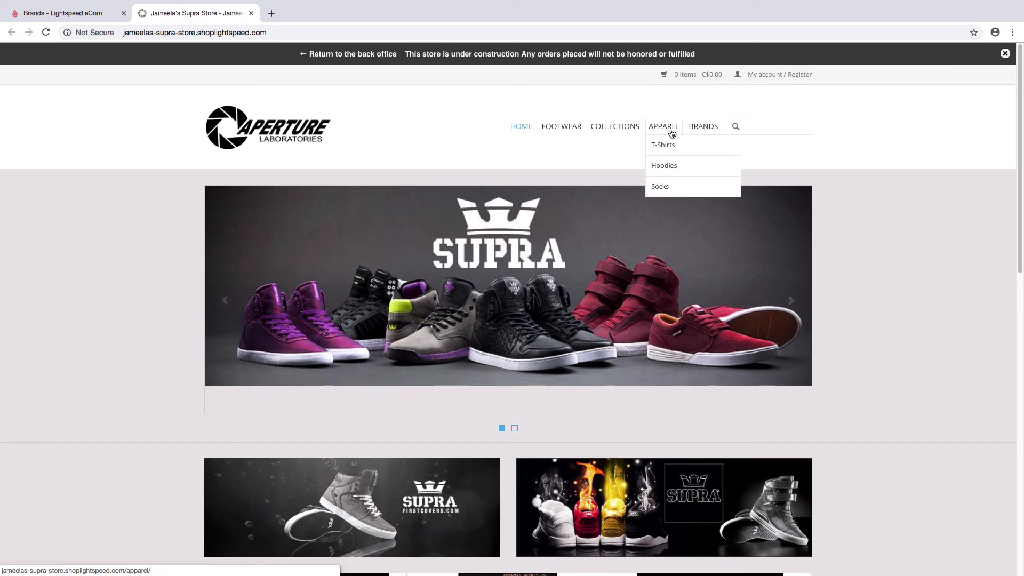
{"action": "left_click", "coordinate": [674, 148]}
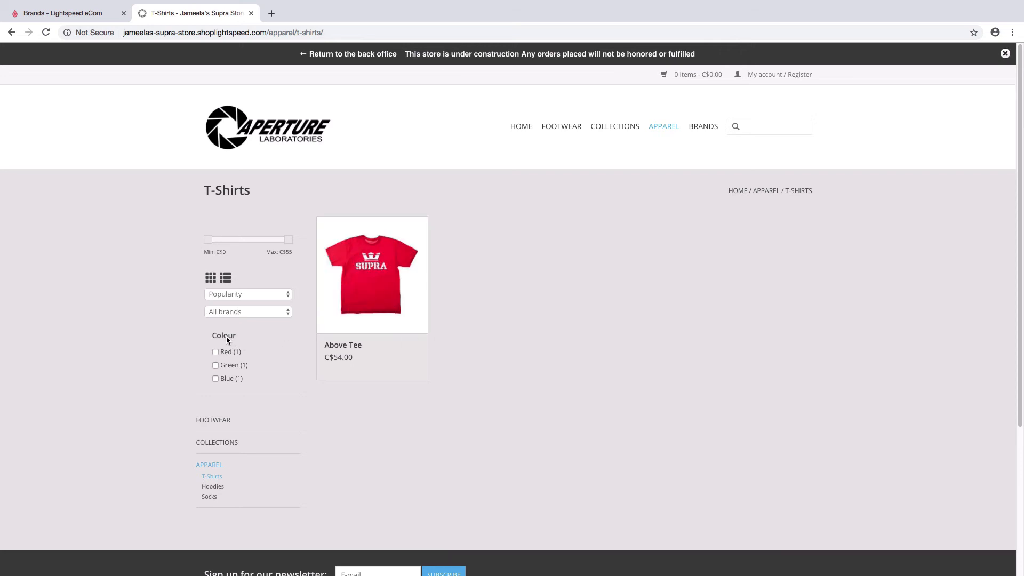
{"action": "left_click_drag", "start_coordinate": [212, 336], "coordinate": [234, 338]}
Step: Open the Above Tee product page from the T-Shirts category and choose Red as its color
{"action": "mouse_move", "coordinate": [376, 275]}
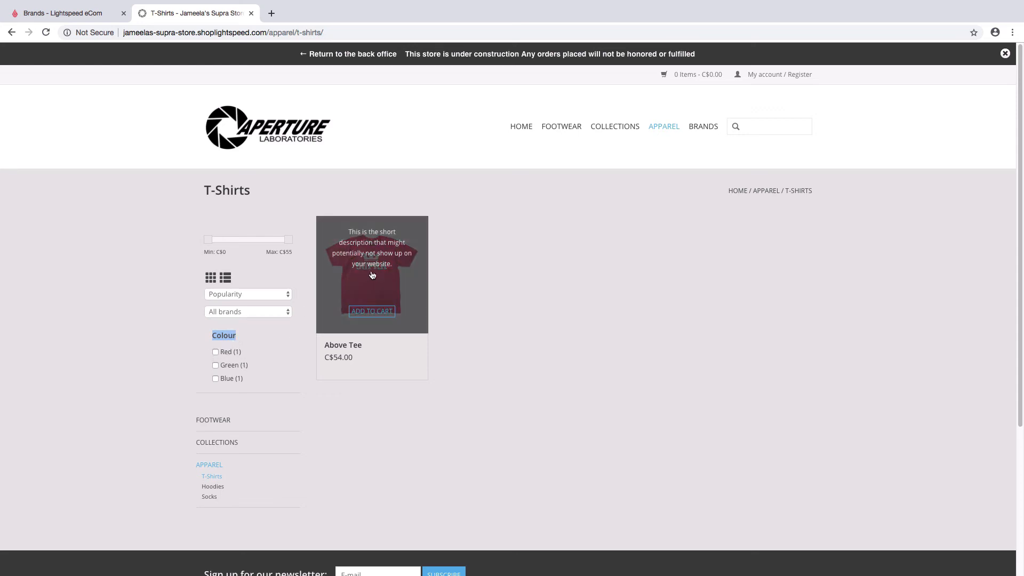
{"action": "left_click", "coordinate": [376, 274]}
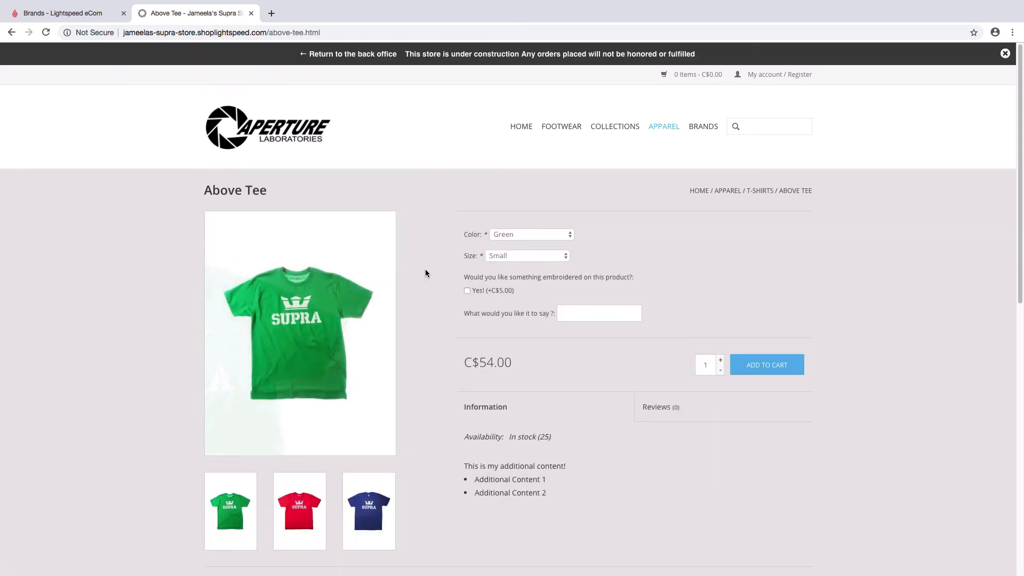
{"action": "left_click", "coordinate": [544, 240]}
{"action": "left_click", "coordinate": [545, 224]}
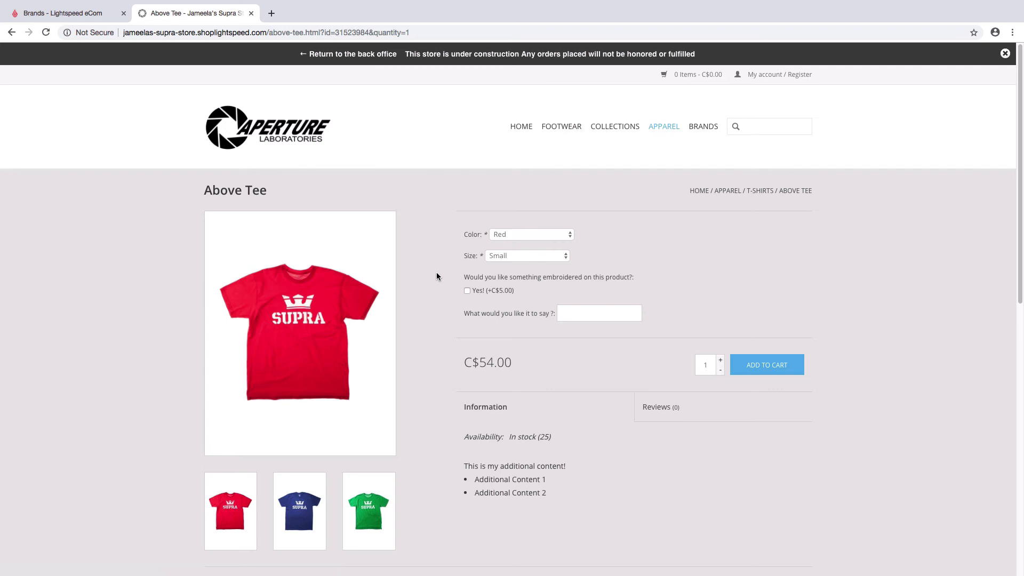
Step: Accept the embroidery option "Yes! (+C$5.00)" for the Above Tee and enter a first name as the embroidery text
{"action": "left_click_drag", "start_coordinate": [458, 278], "coordinate": [563, 320]}
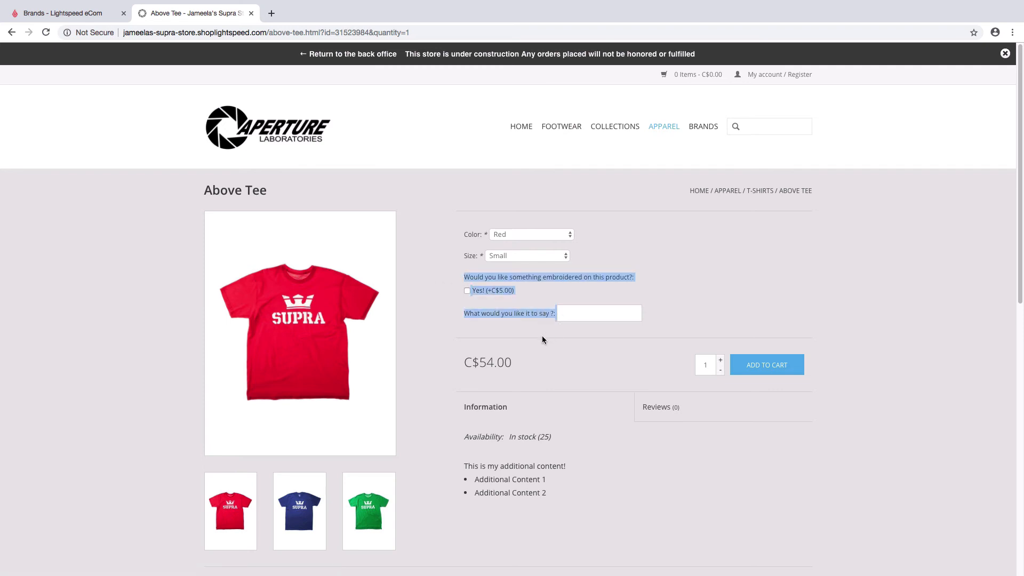
{"action": "left_click", "coordinate": [542, 336]}
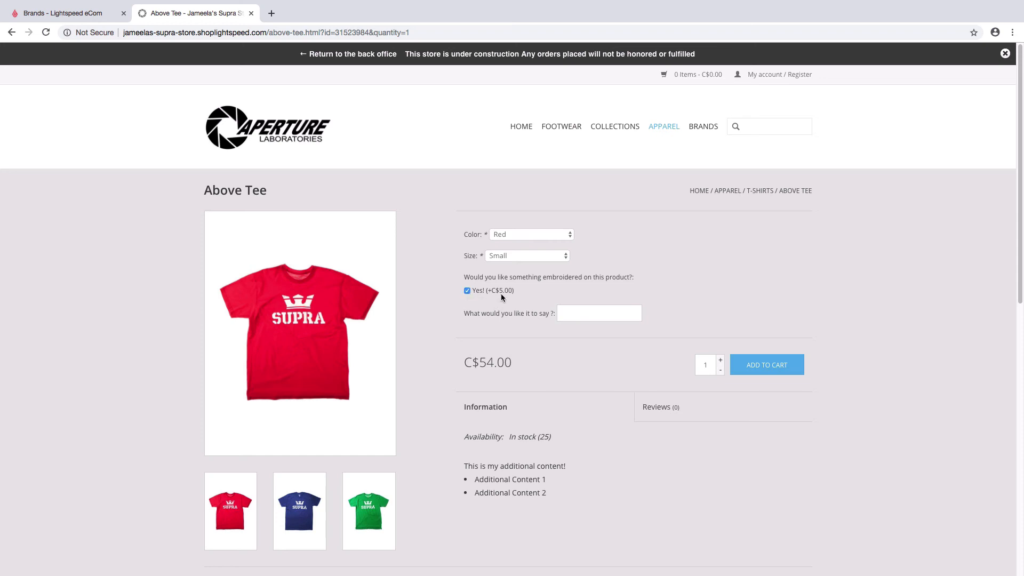
{"action": "left_click", "coordinate": [594, 311]}
{"action": "type", "text": "Jameela"}
{"action": "left_click", "coordinate": [753, 365]}
Step: Examine the additional content and the related products on the Above Tee page
{"action": "scroll", "coordinate": [482, 359], "scroll_direction": "down", "scroll_amount": 1}
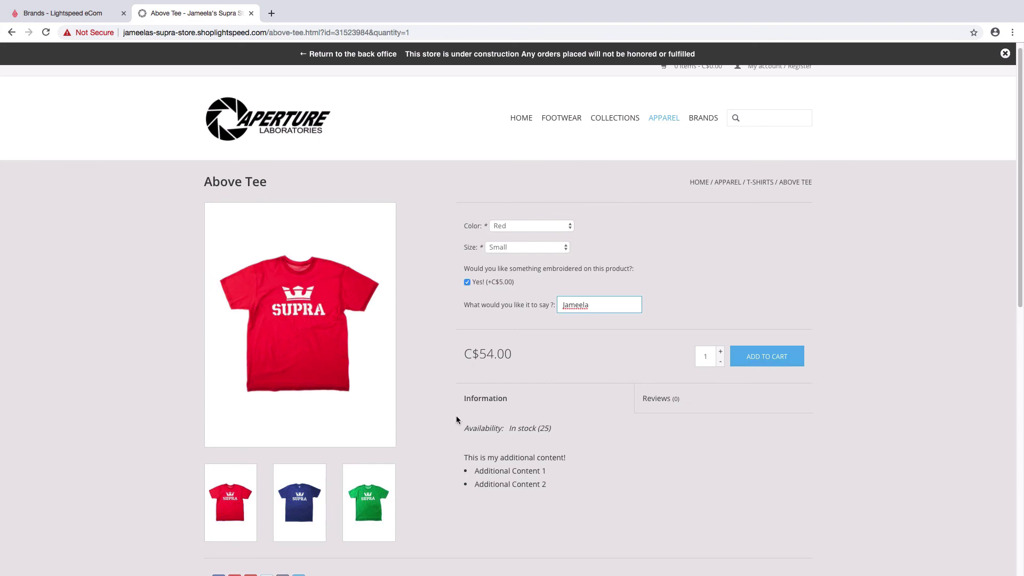
{"action": "left_click_drag", "start_coordinate": [457, 450], "coordinate": [557, 498]}
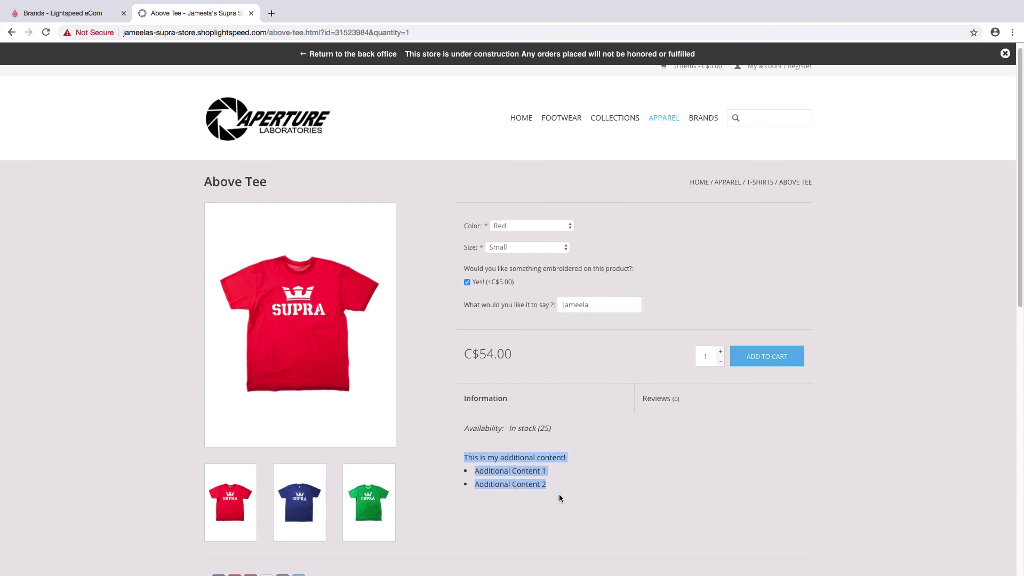
{"action": "left_click", "coordinate": [560, 494]}
{"action": "scroll", "coordinate": [563, 463], "scroll_direction": "down", "scroll_amount": 1}
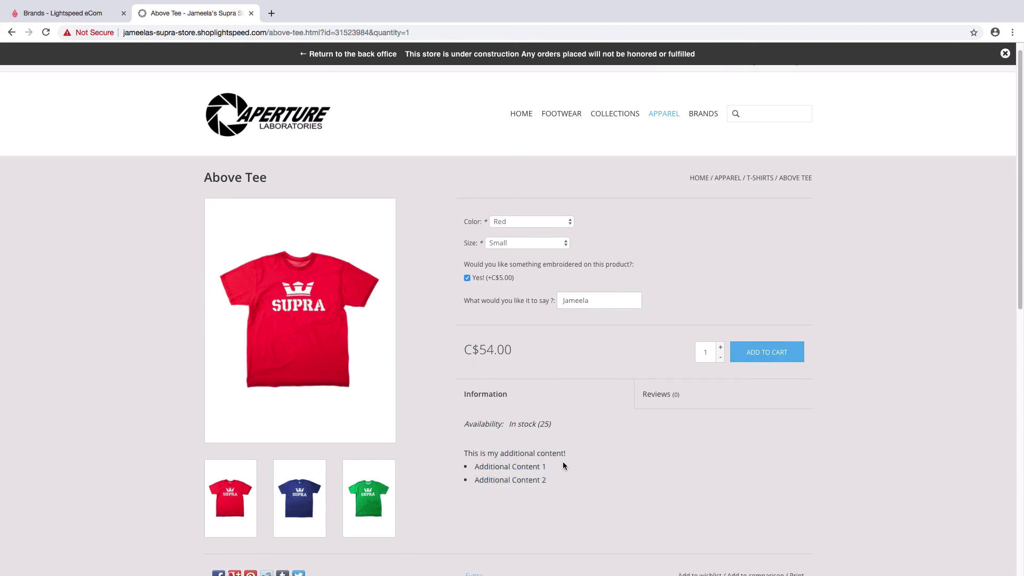
{"action": "scroll", "coordinate": [563, 466], "scroll_direction": "down", "scroll_amount": 3}
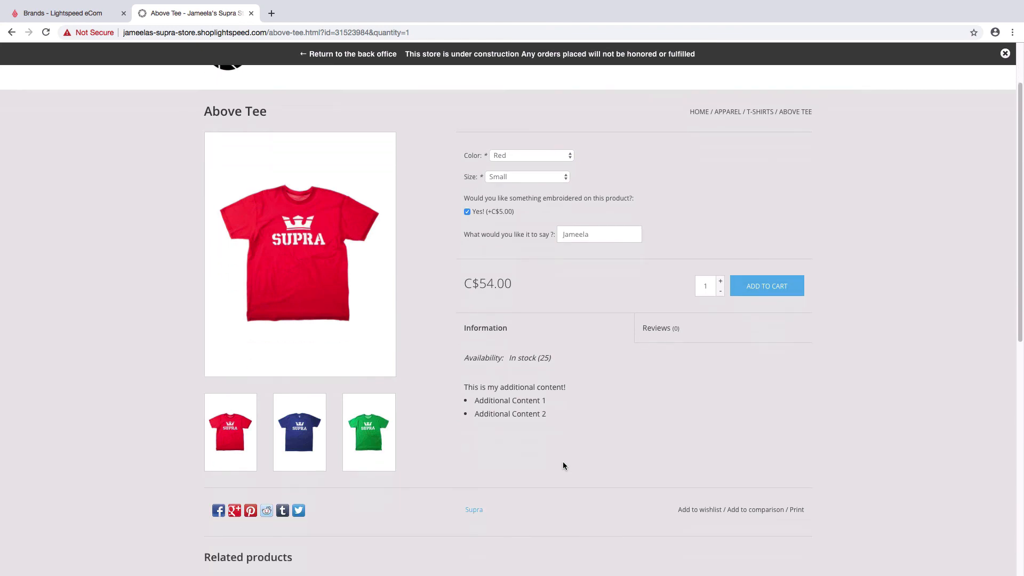
{"action": "scroll", "coordinate": [564, 466], "scroll_direction": "down", "scroll_amount": 1}
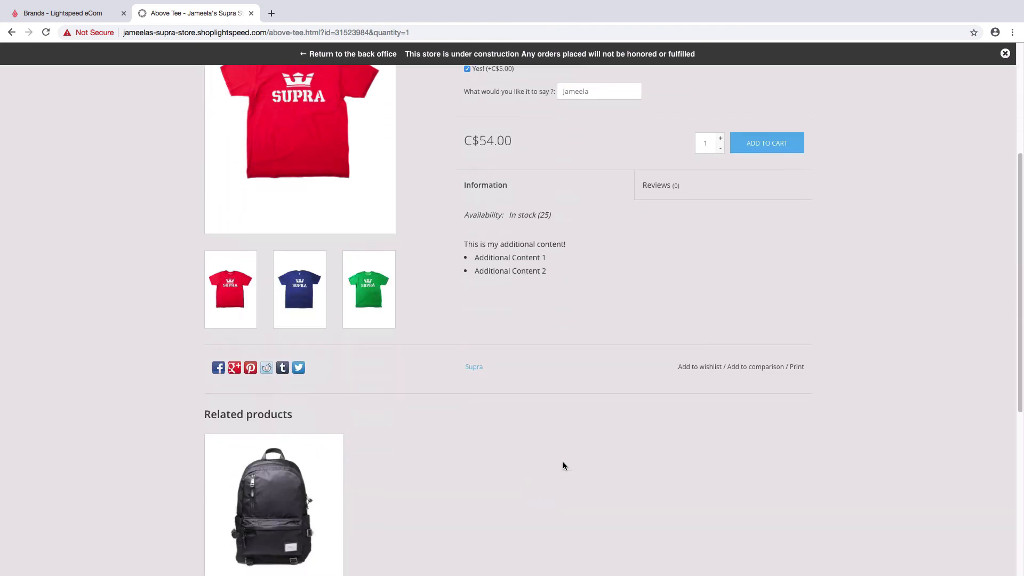
{"action": "scroll", "coordinate": [564, 466], "scroll_direction": "down", "scroll_amount": 2}
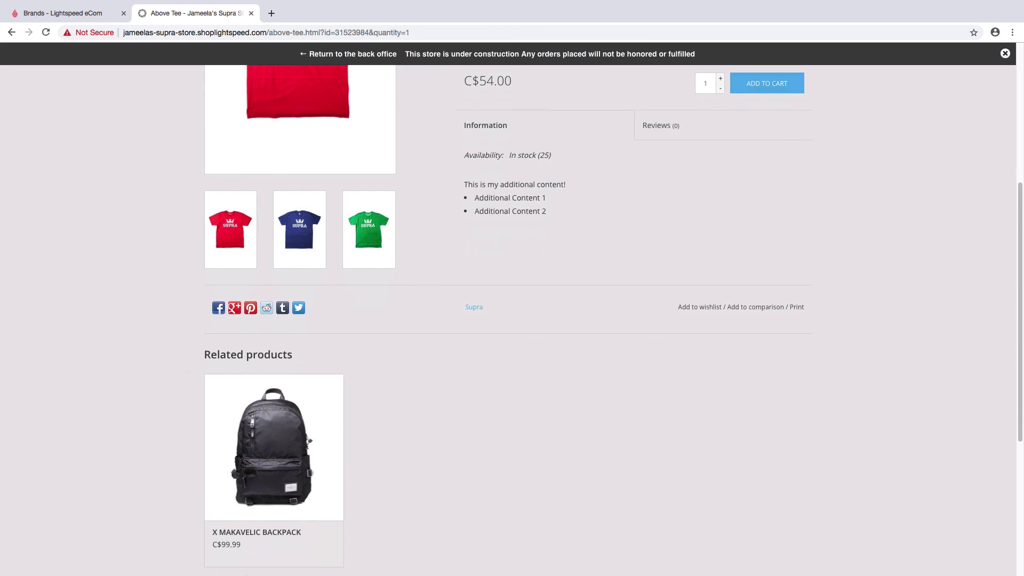
{"action": "scroll", "coordinate": [436, 434], "scroll_direction": "up", "scroll_amount": 3}
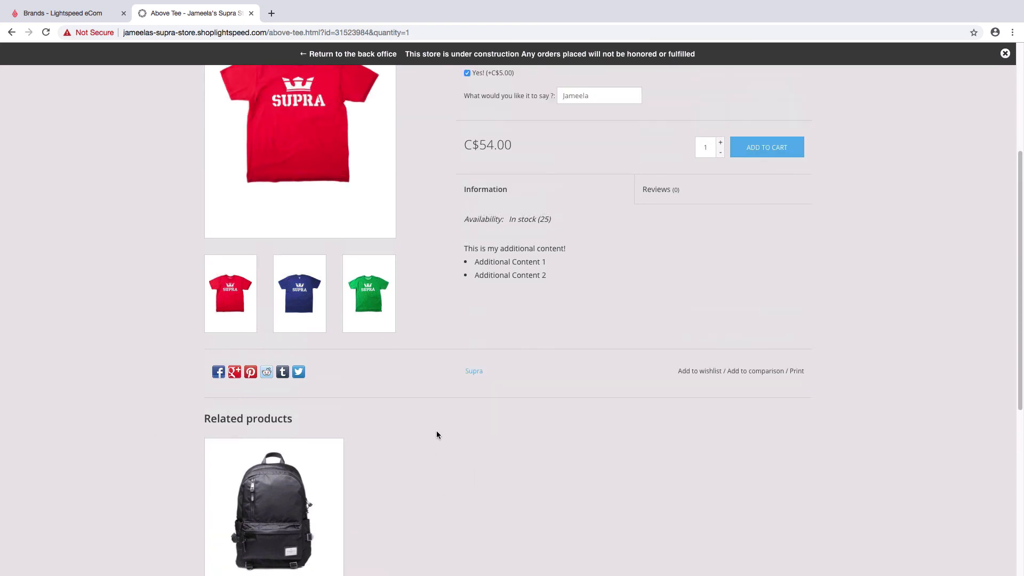
{"action": "scroll", "coordinate": [436, 431], "scroll_direction": "up", "scroll_amount": 3}
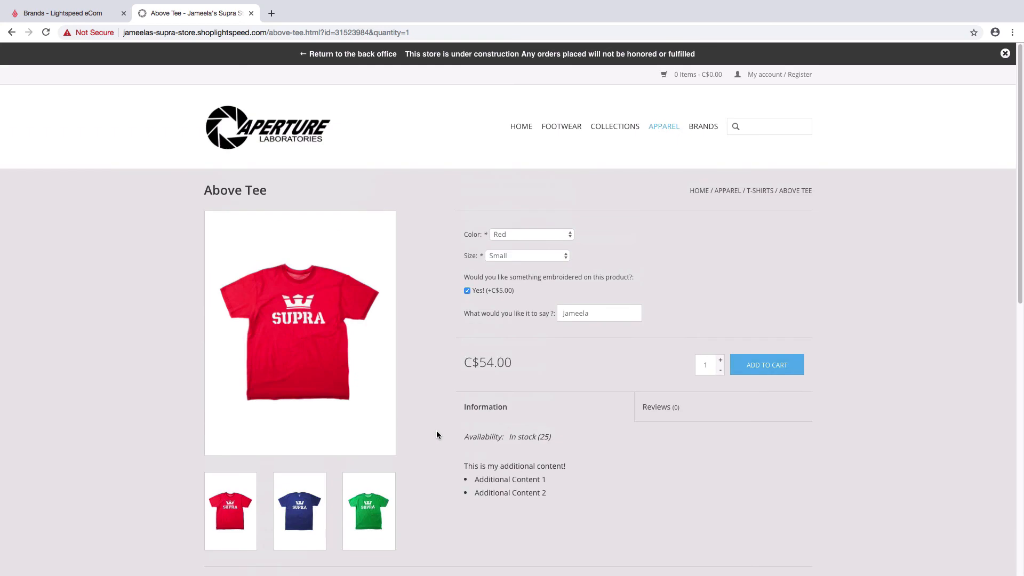
Step: Return to the T-Shirts category under Apparel and view the short description on the Above Tee thumbnail
{"action": "mouse_move", "coordinate": [663, 128]}
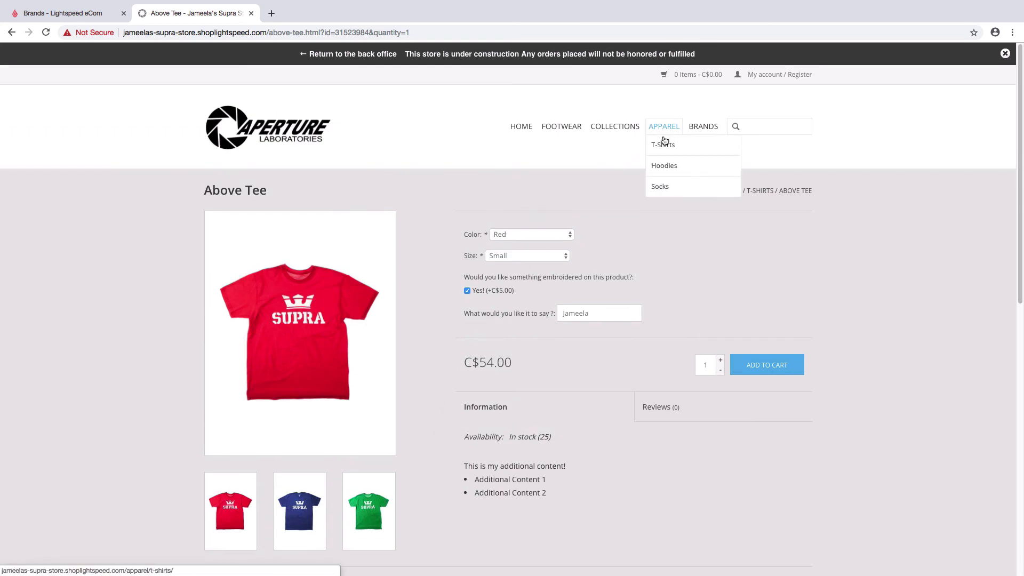
{"action": "left_click", "coordinate": [668, 145]}
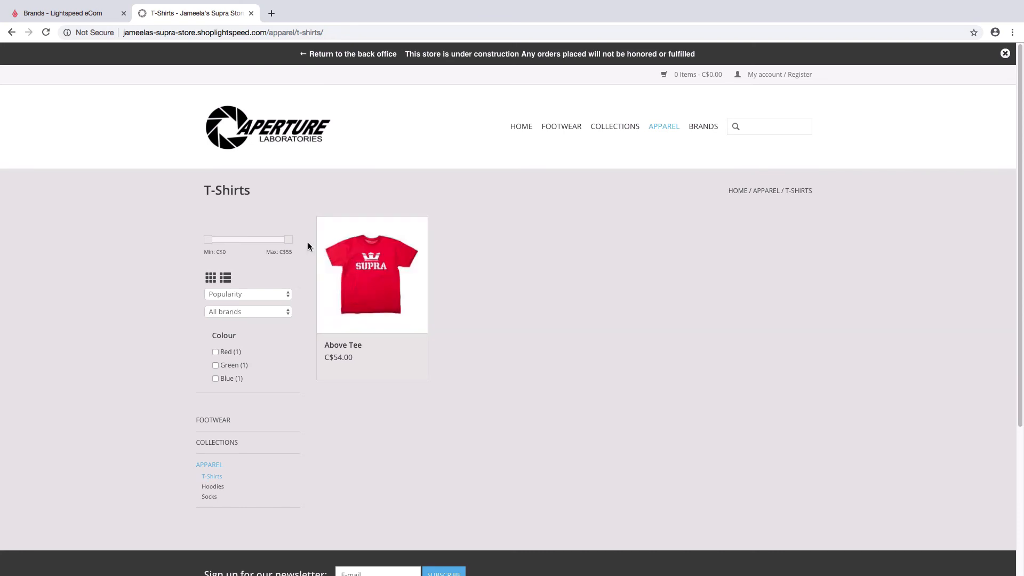
{"action": "mouse_move", "coordinate": [337, 248]}
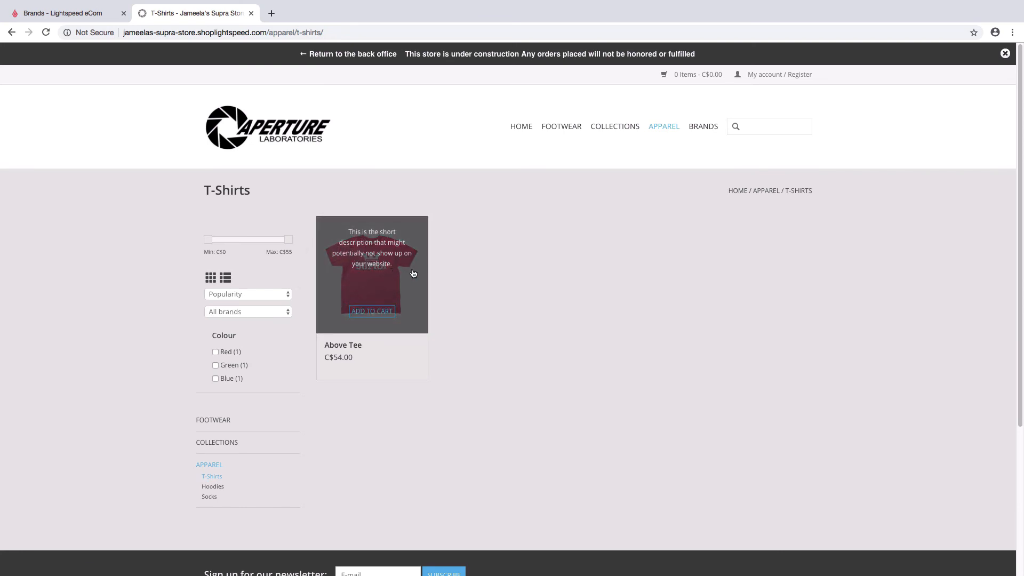
{"action": "mouse_move", "coordinate": [368, 267]}
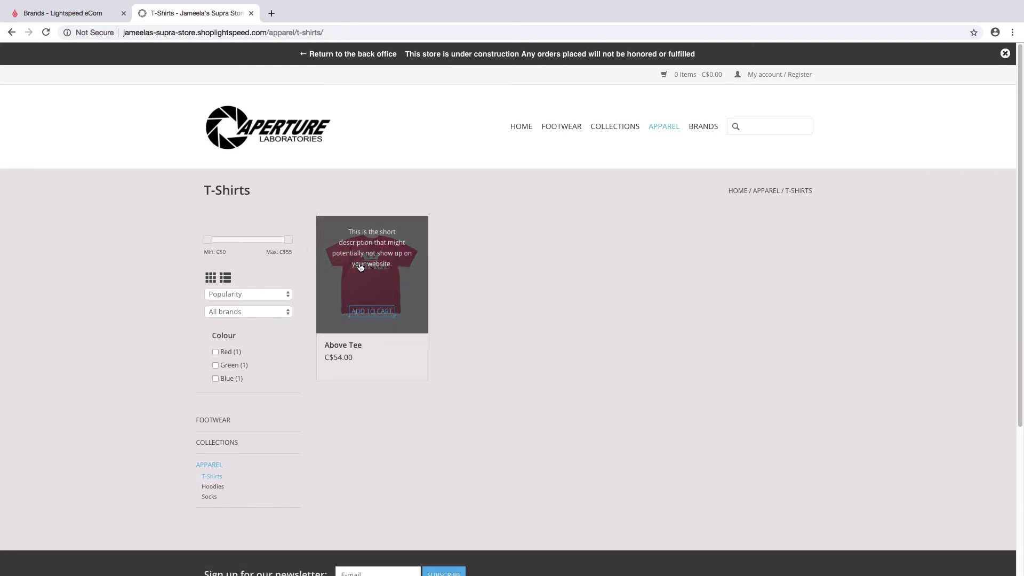